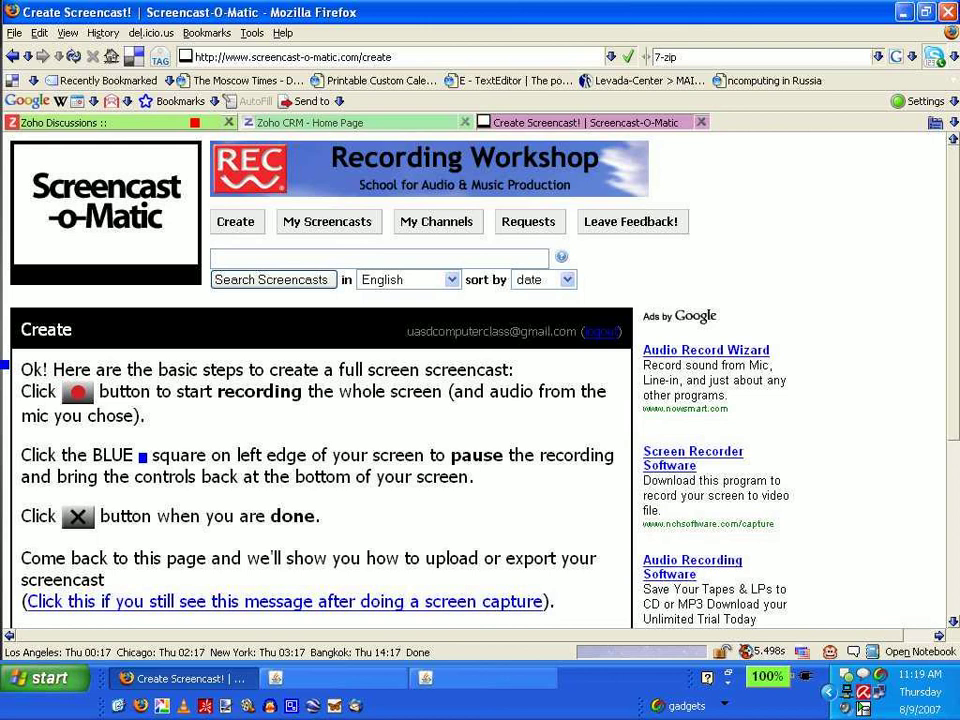
- Switch to the Zoho CRM page and look through the contact record's details, including the countries sold section
{"action": "left_click", "coordinate": [195, 122]}
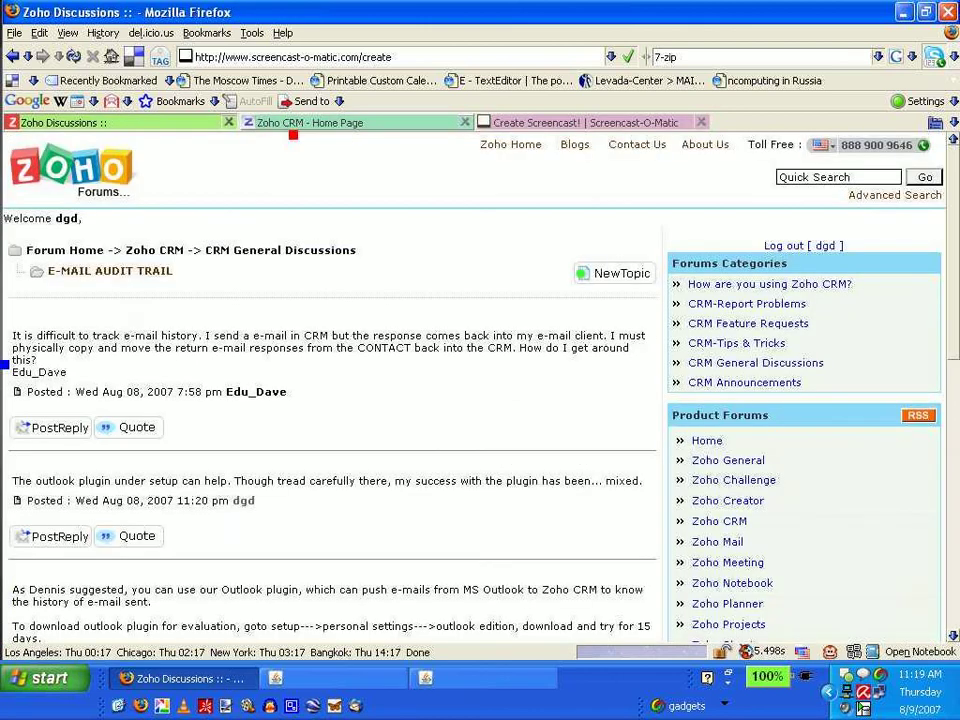
{"action": "left_click", "coordinate": [293, 124]}
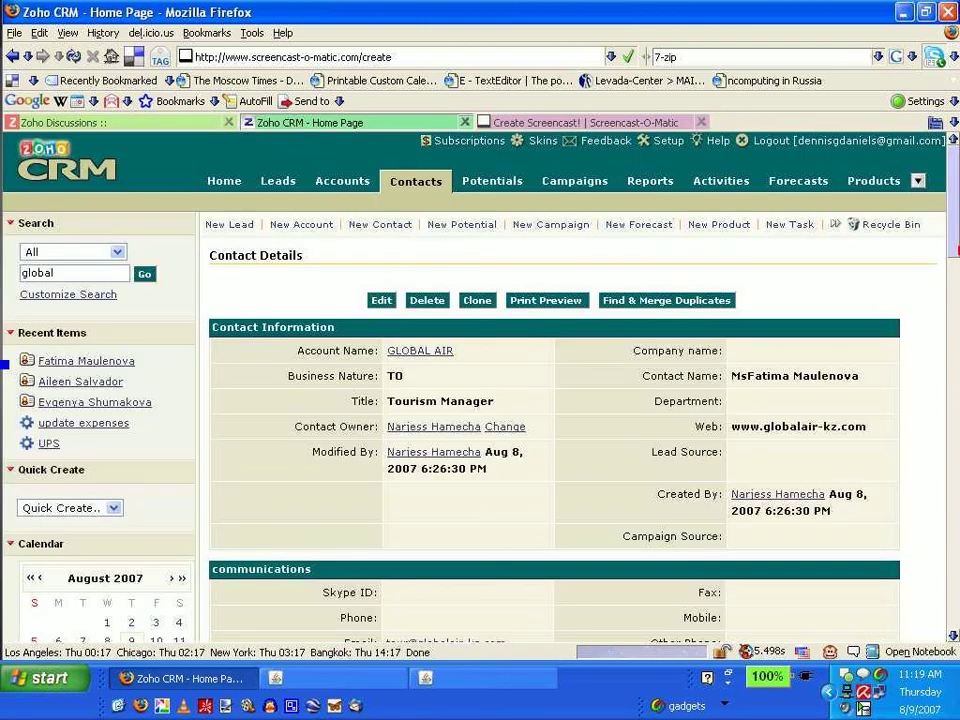
{"action": "left_click_drag", "start_coordinate": [953, 226], "coordinate": [788, 331]}
{"action": "mouse_move", "coordinate": [399, 187]}
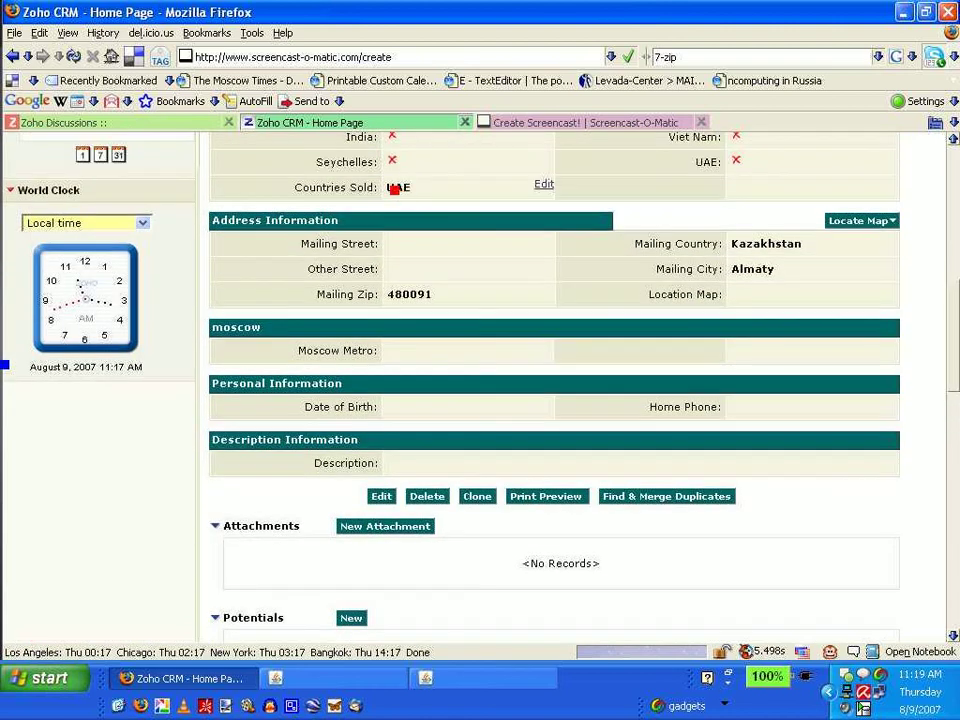
{"action": "scroll", "coordinate": [887, 290], "scroll_direction": "up", "scroll_amount": 15}
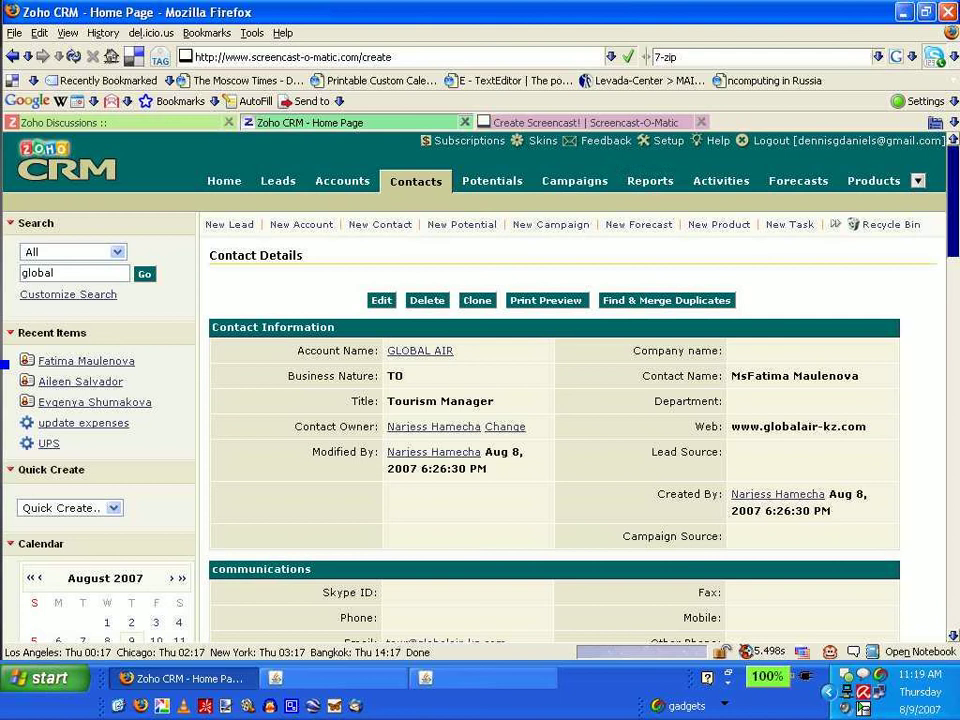
- Create a new report for the Contacts module with Accounts as the related module
{"action": "left_click", "coordinate": [645, 183]}
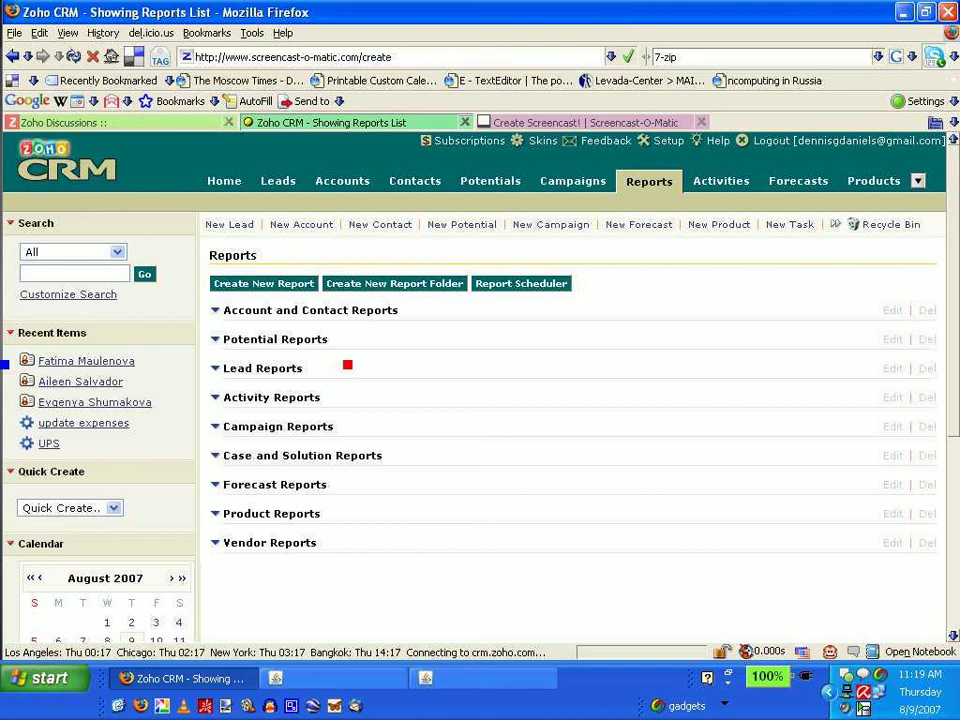
{"action": "left_click", "coordinate": [260, 285]}
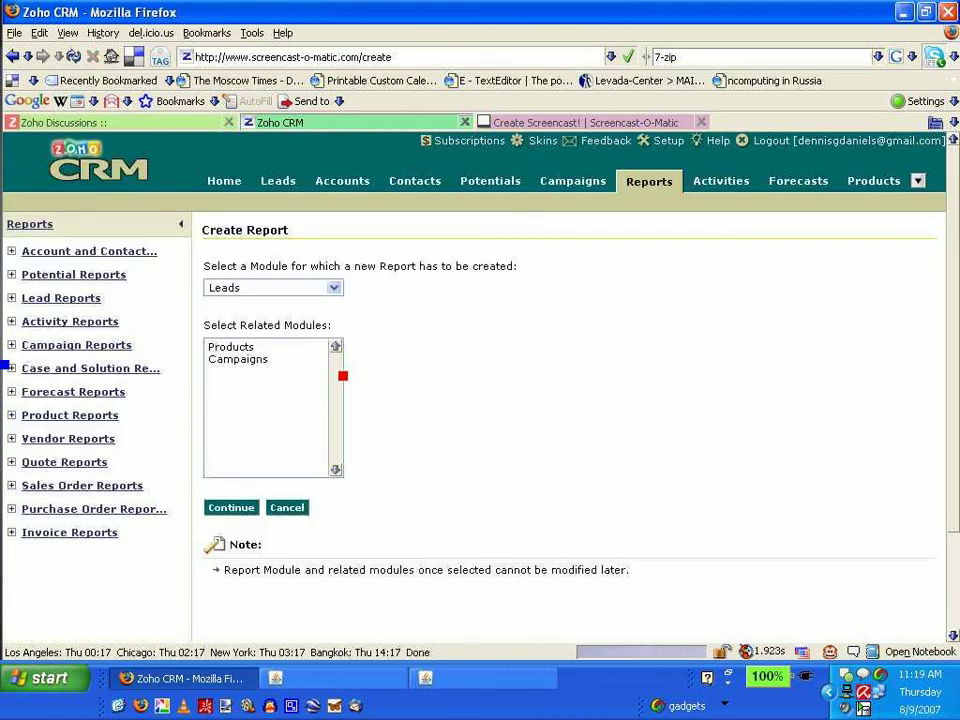
{"action": "left_click", "coordinate": [335, 289]}
{"action": "left_click", "coordinate": [292, 327]}
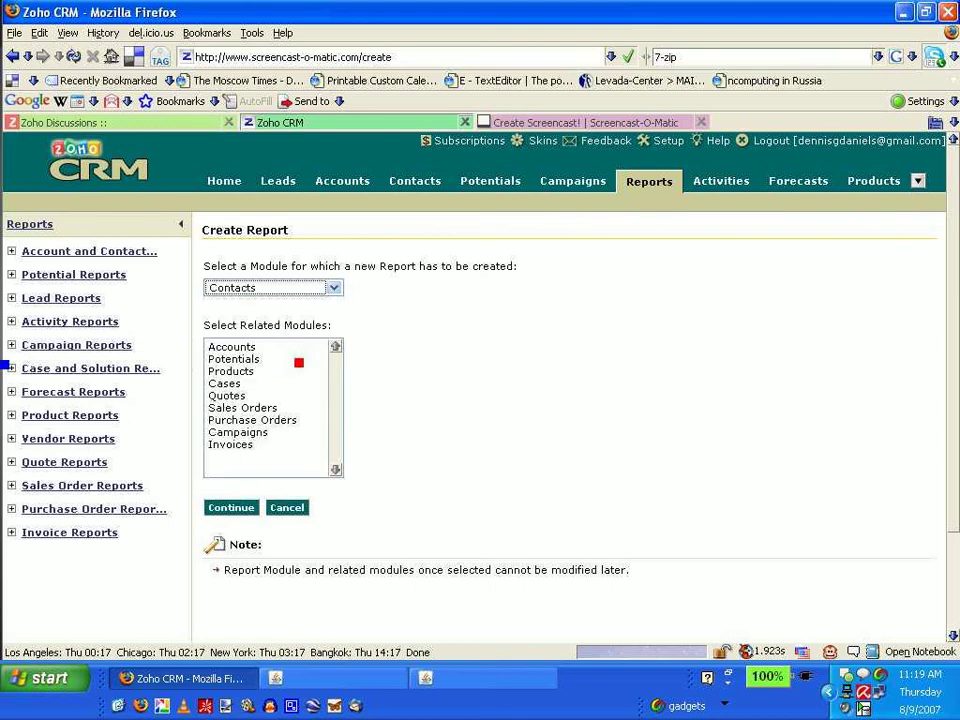
{"action": "left_click", "coordinate": [296, 348]}
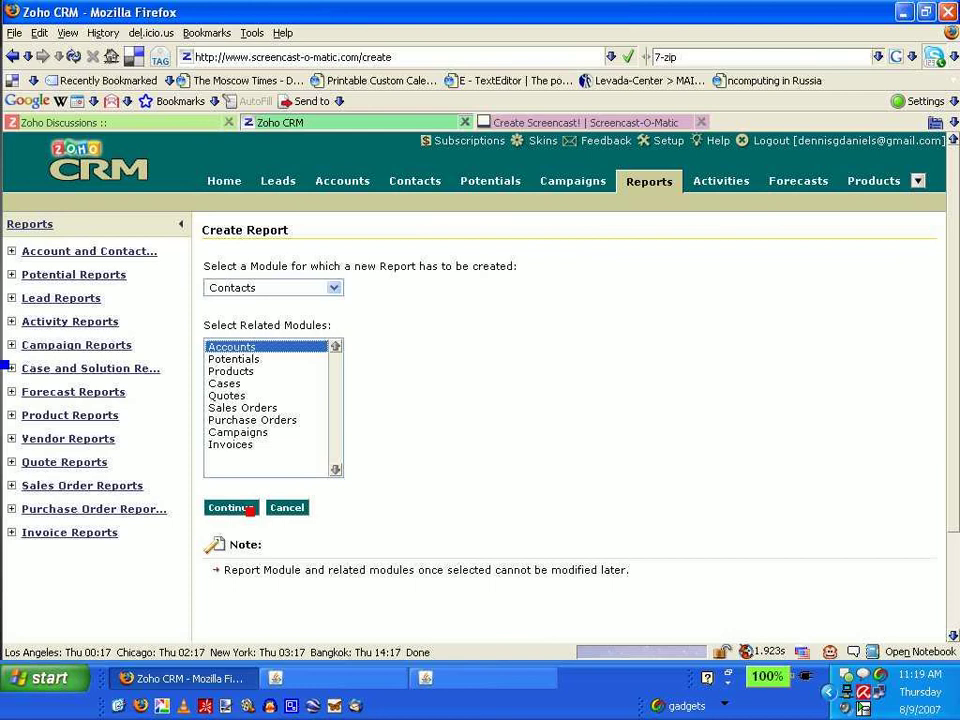
{"action": "left_click", "coordinate": [240, 509]}
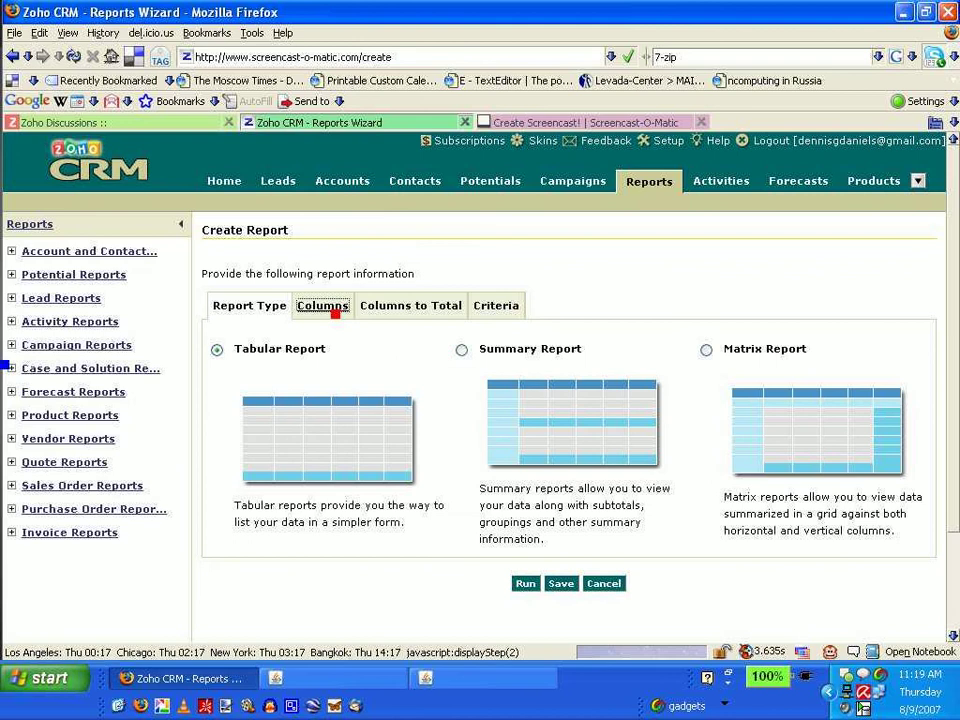
- Add the Company name column to the tabular report
{"action": "left_click", "coordinate": [325, 306]}
{"action": "scroll", "coordinate": [957, 340], "scroll_direction": "down", "scroll_amount": 1}
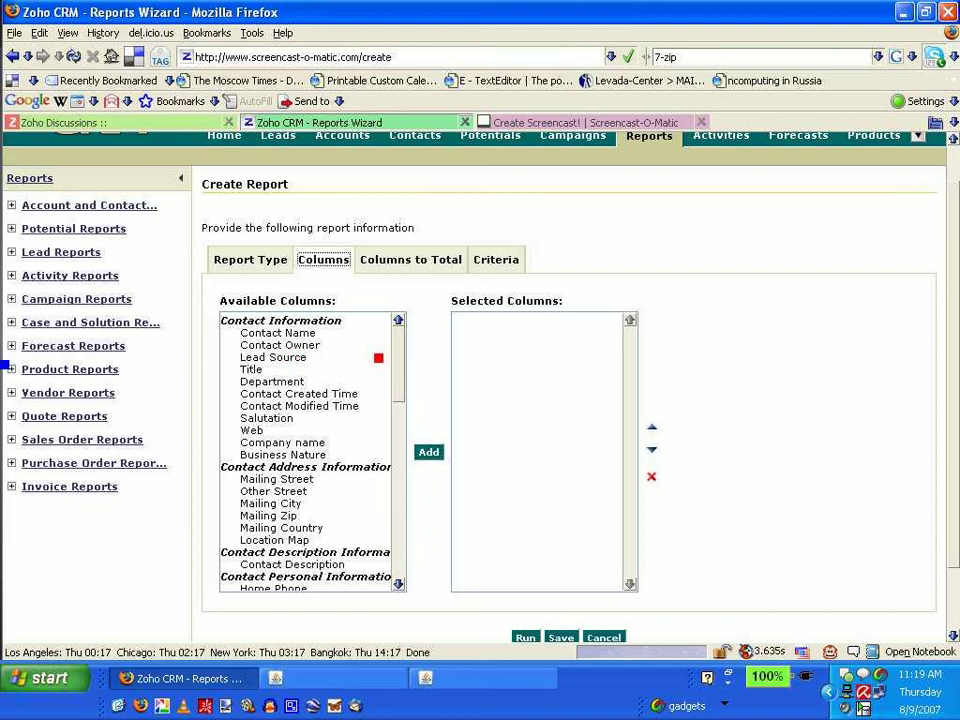
{"action": "mouse_move", "coordinate": [395, 356]}
{"action": "left_mouse_down"}
{"action": "mouse_move", "coordinate": [401, 401]}
{"action": "mouse_move", "coordinate": [399, 360]}
{"action": "left_mouse_up"}
{"action": "left_click_drag", "start_coordinate": [332, 429], "coordinate": [311, 445]}
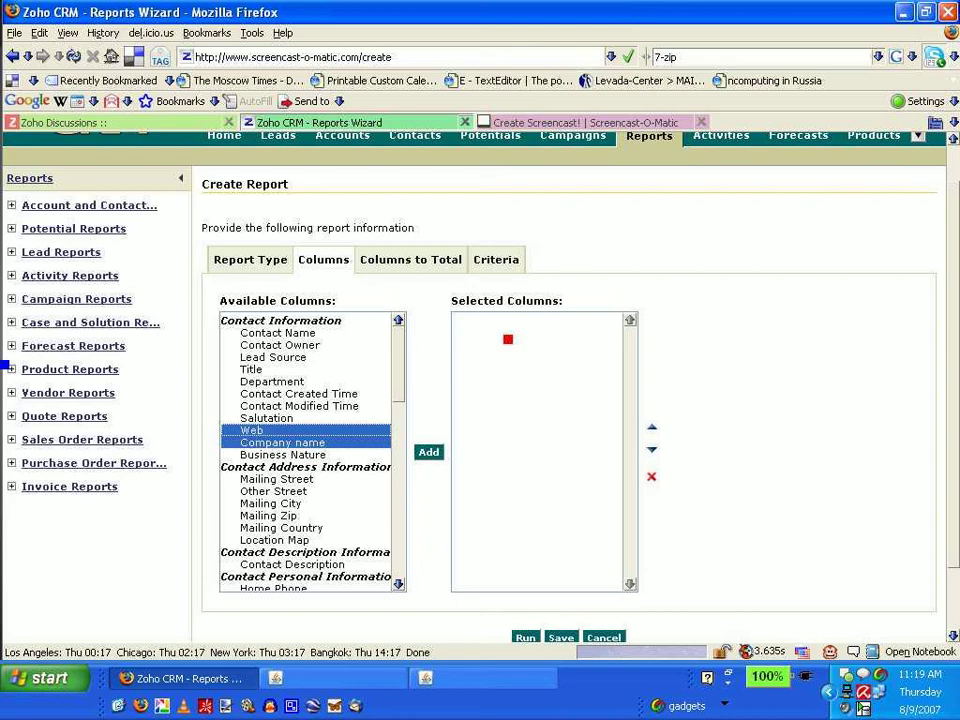
{"action": "left_click", "coordinate": [318, 446]}
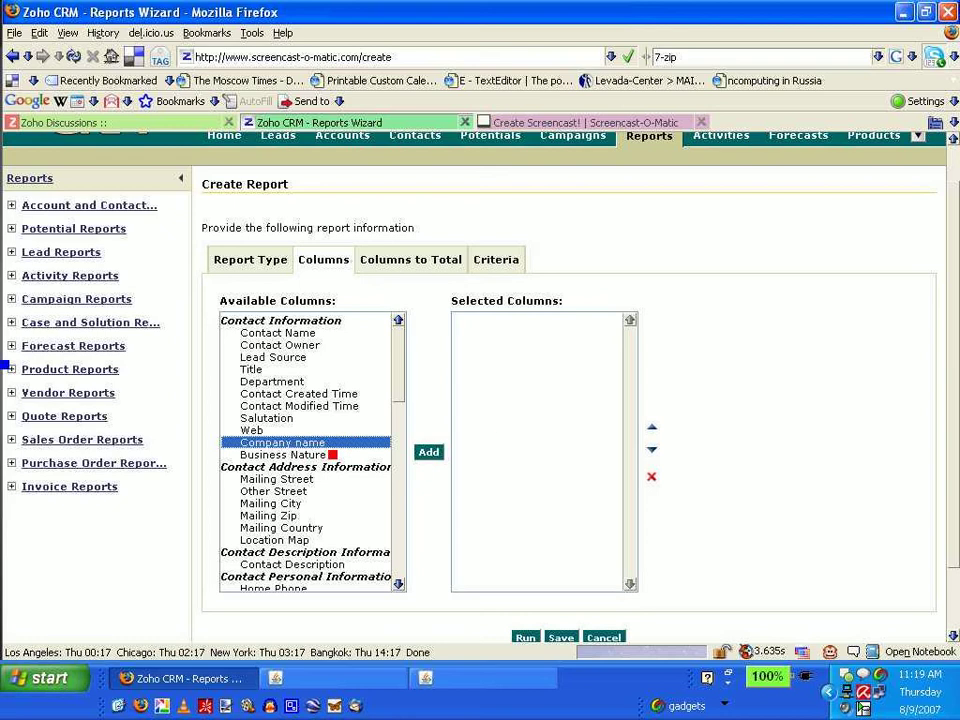
{"action": "left_click", "coordinate": [428, 453]}
- Add the Countries Sold column to the report's selected columns
{"action": "left_click_drag", "start_coordinate": [398, 386], "coordinate": [394, 448]}
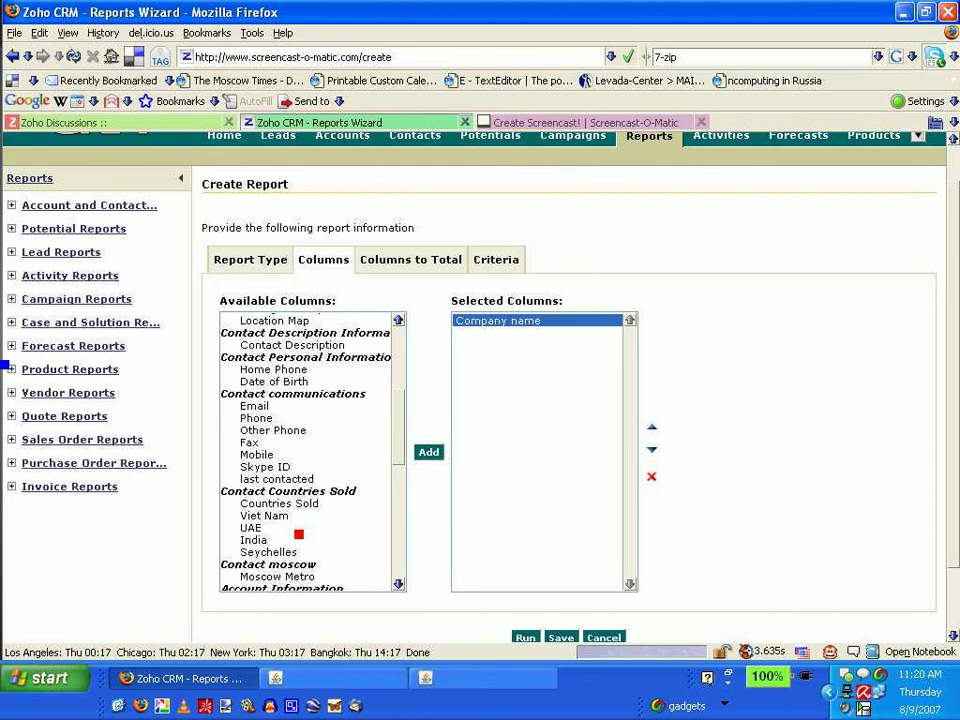
{"action": "left_click", "coordinate": [310, 504]}
{"action": "left_click", "coordinate": [300, 479], "text": "ctrl"}
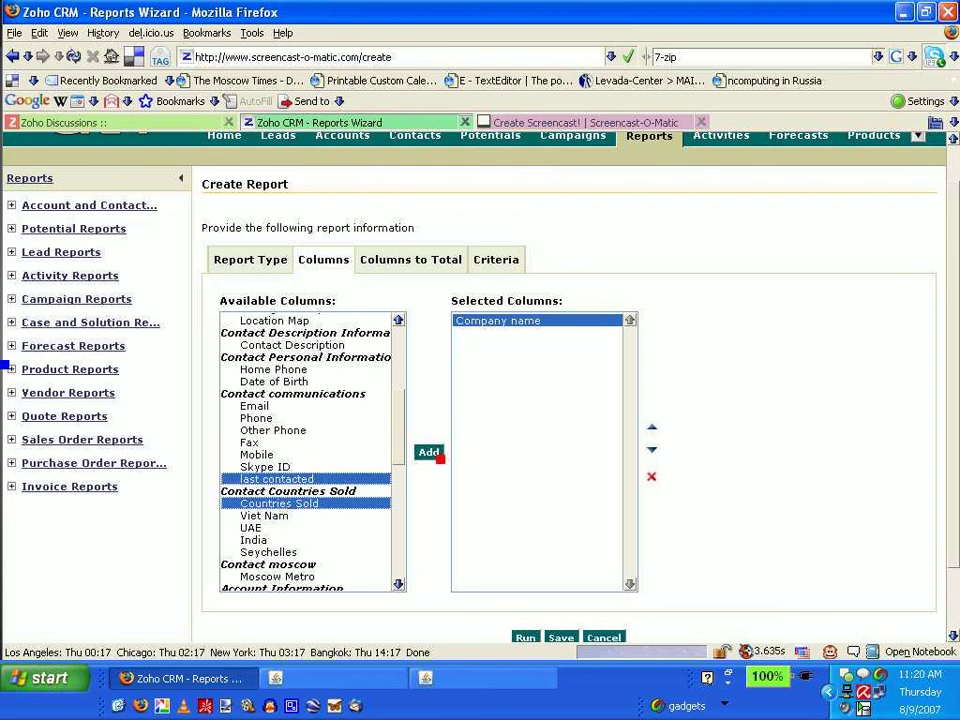
{"action": "left_click", "coordinate": [429, 455]}
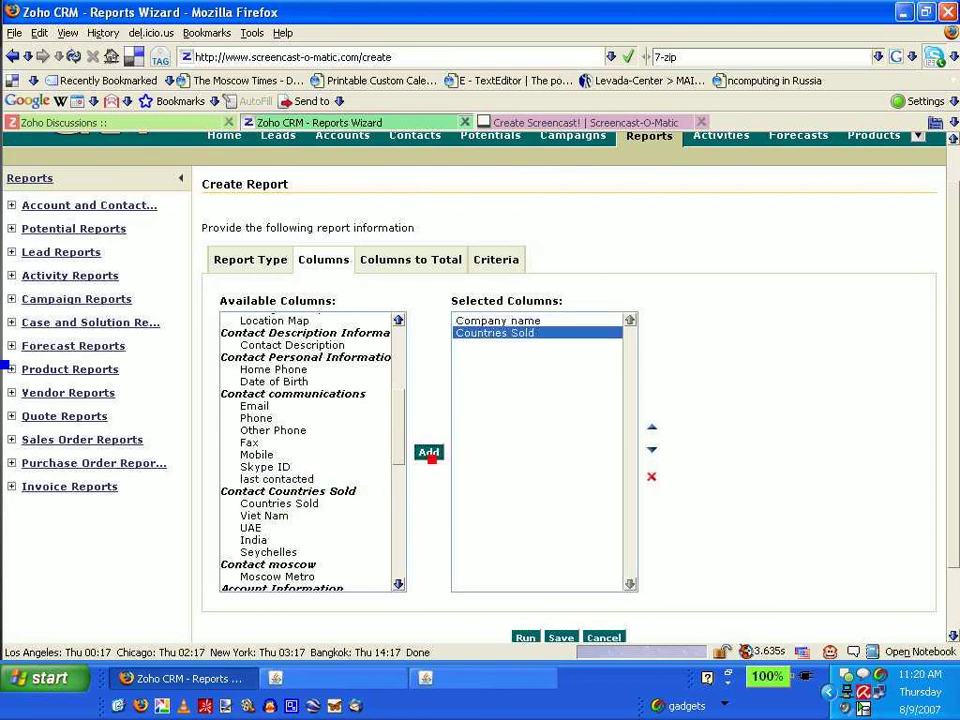
{"action": "scroll", "coordinate": [715, 500], "scroll_direction": "down", "scroll_amount": 2}
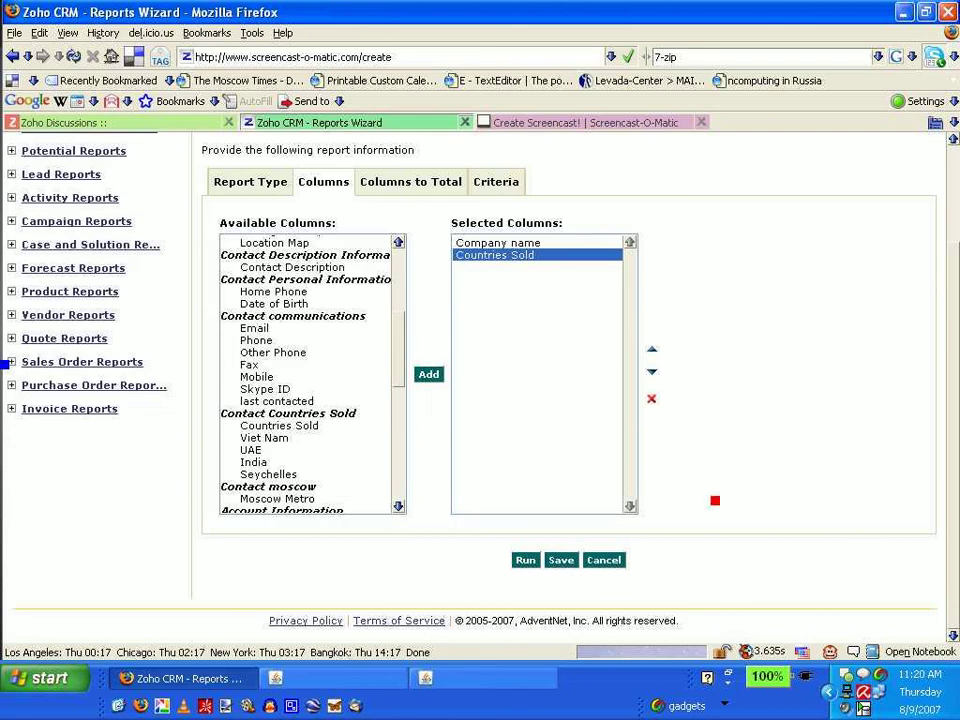
{"action": "scroll", "coordinate": [738, 497], "scroll_direction": "up", "scroll_amount": 2}
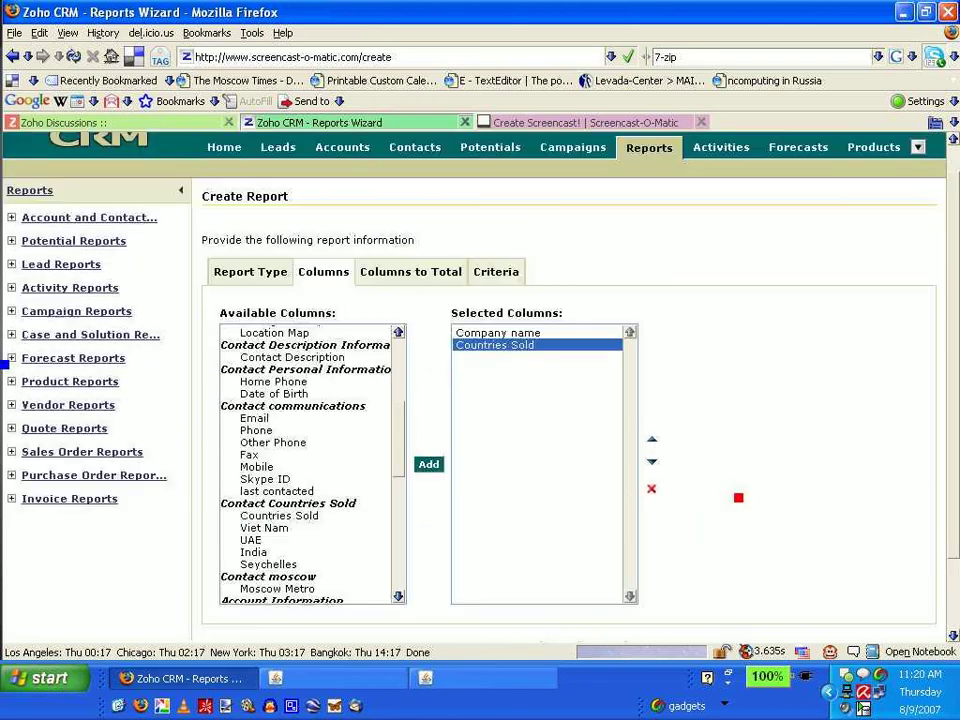
{"action": "left_click", "coordinate": [486, 272]}
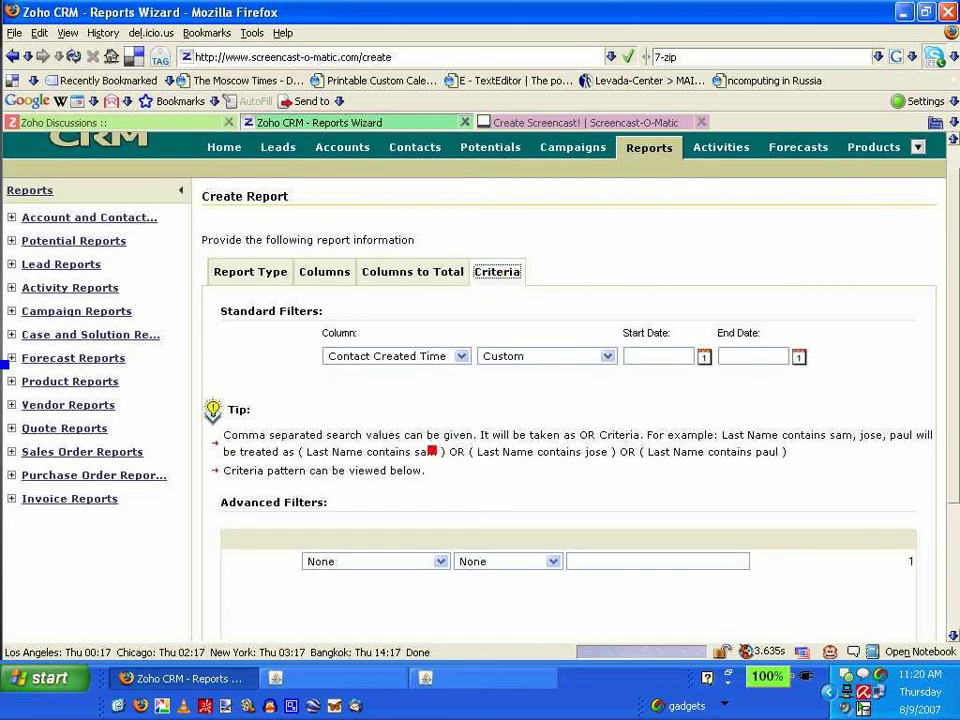
{"action": "left_click", "coordinate": [442, 562]}
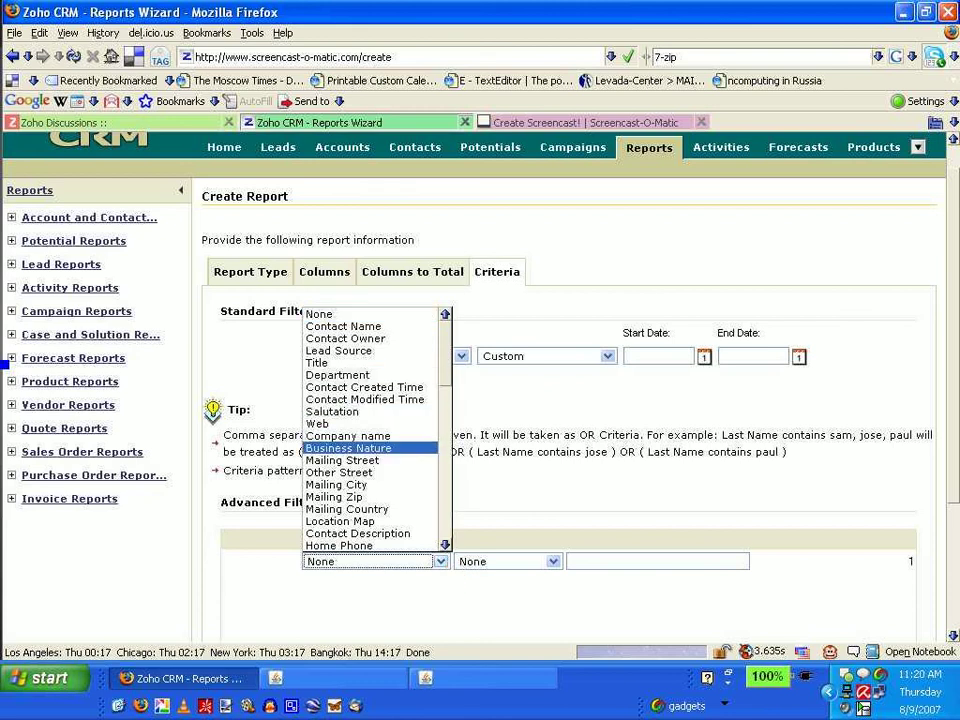
{"action": "scroll", "coordinate": [370, 430], "scroll_direction": "down", "scroll_amount": 6}
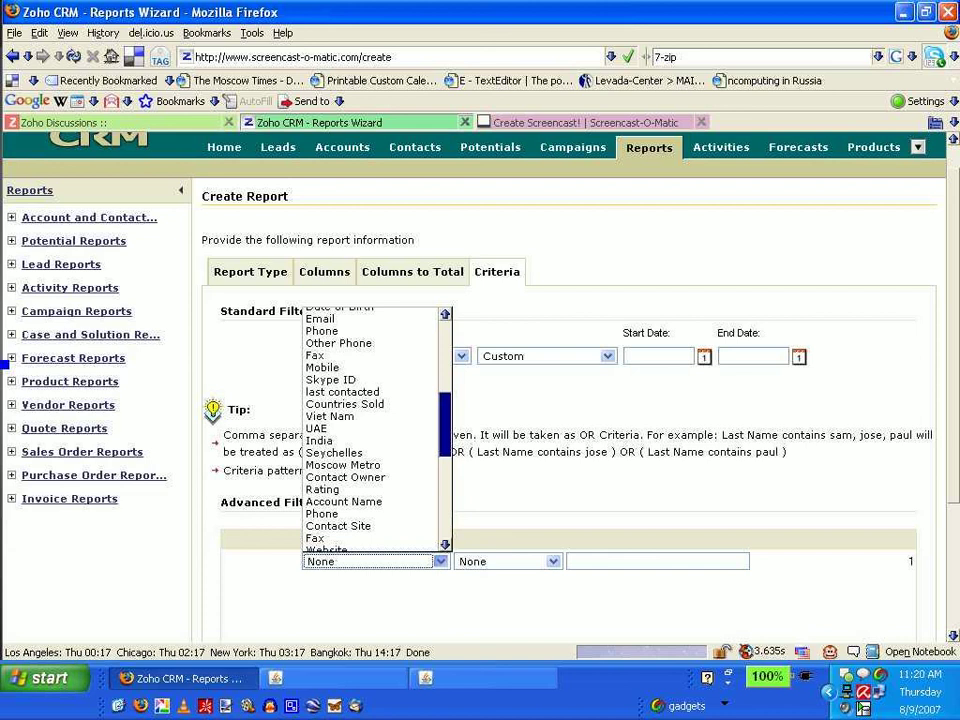
{"action": "scroll", "coordinate": [370, 430], "scroll_direction": "down", "scroll_amount": 6}
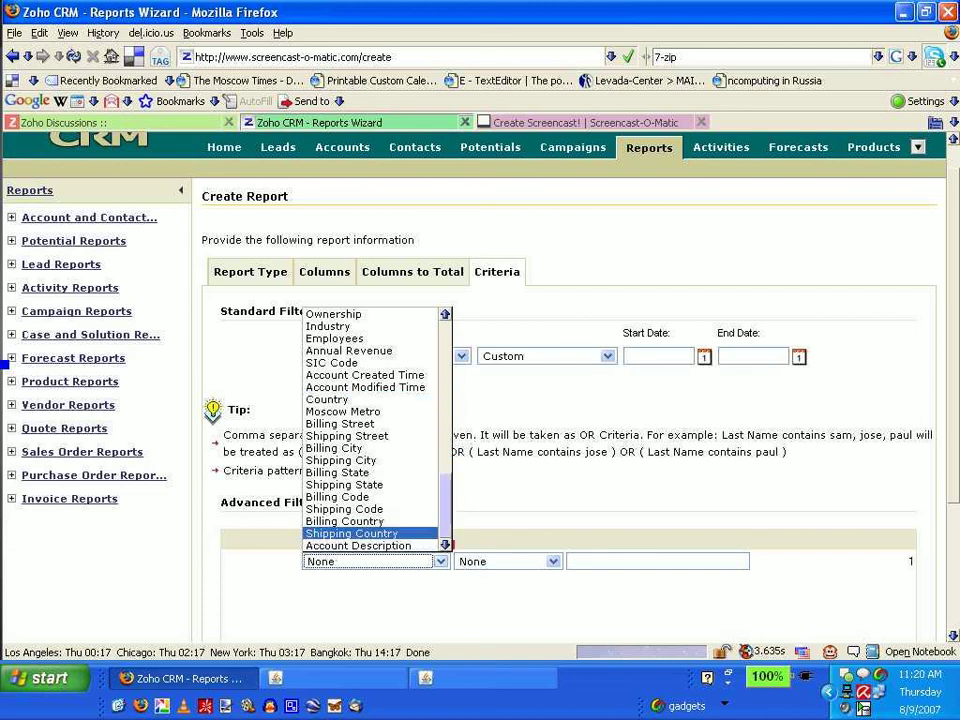
{"action": "scroll", "coordinate": [370, 430], "scroll_direction": "up", "scroll_amount": 1}
{"action": "key", "text": "Escape"}
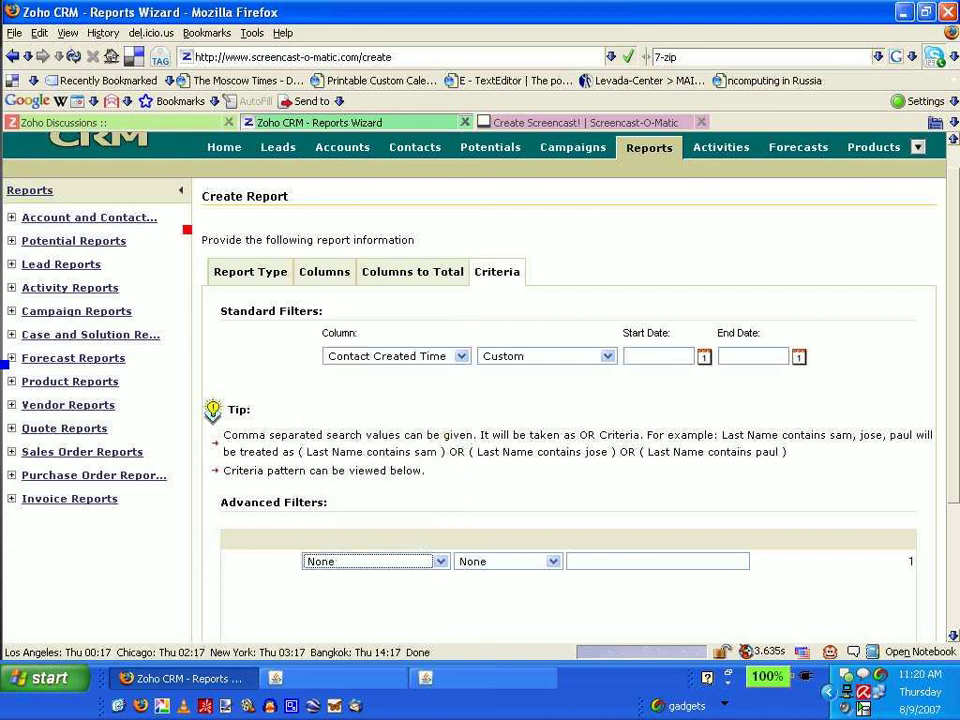
{"action": "left_click", "coordinate": [324, 272]}
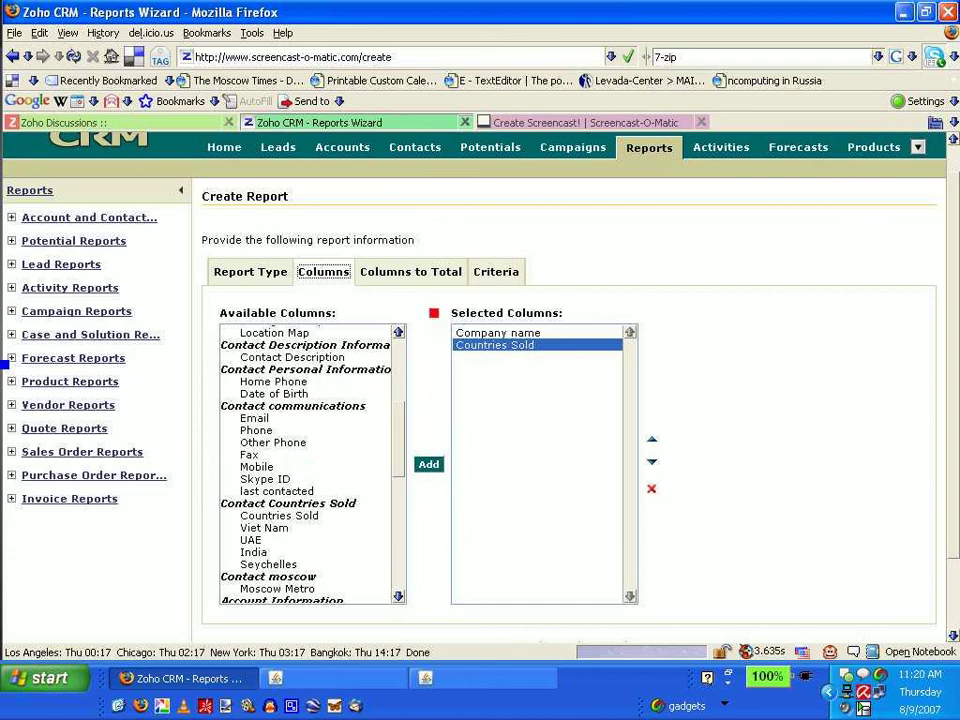
- Choose UAE as the field for the first advanced filter in the report criteria
{"action": "left_click", "coordinate": [497, 273]}
{"action": "left_click", "coordinate": [439, 561]}
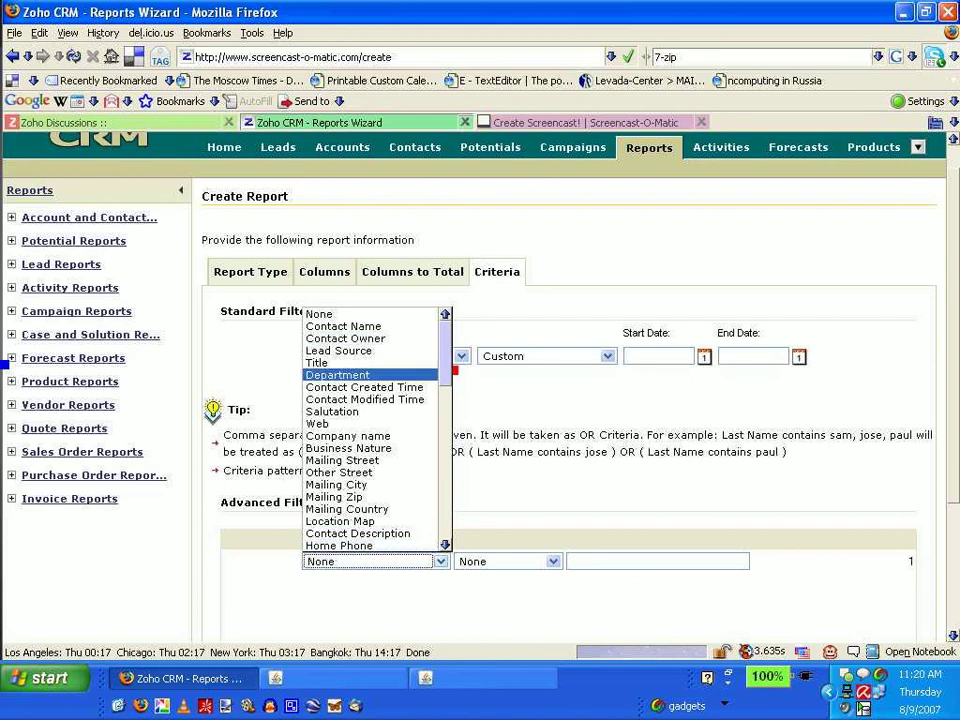
{"action": "scroll", "coordinate": [370, 430], "scroll_direction": "down", "scroll_amount": 1}
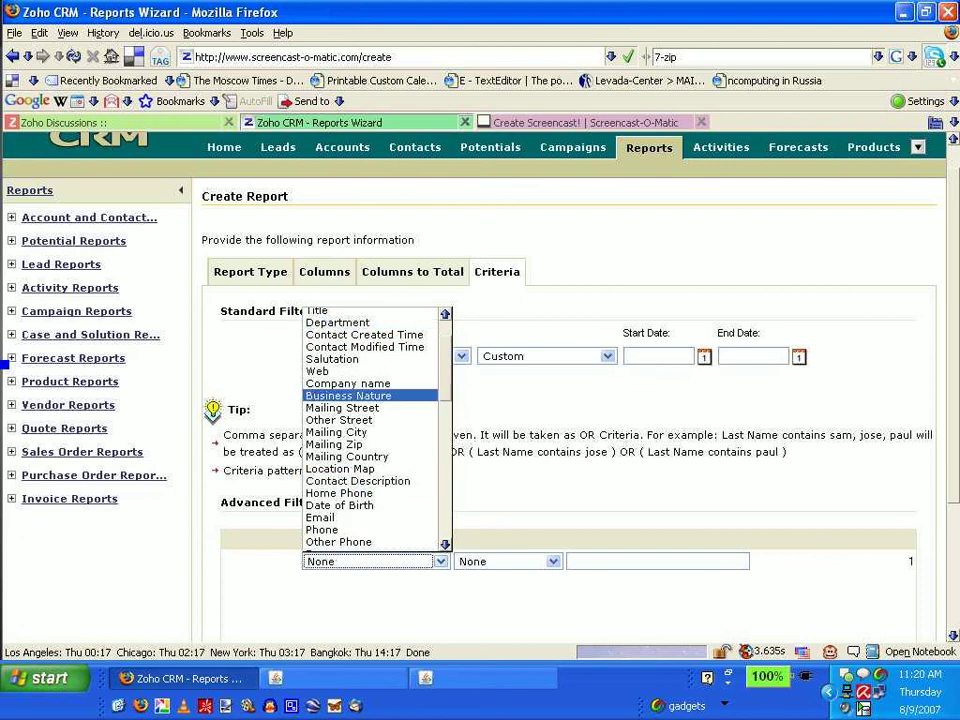
{"action": "scroll", "coordinate": [370, 430], "scroll_direction": "down", "scroll_amount": 4}
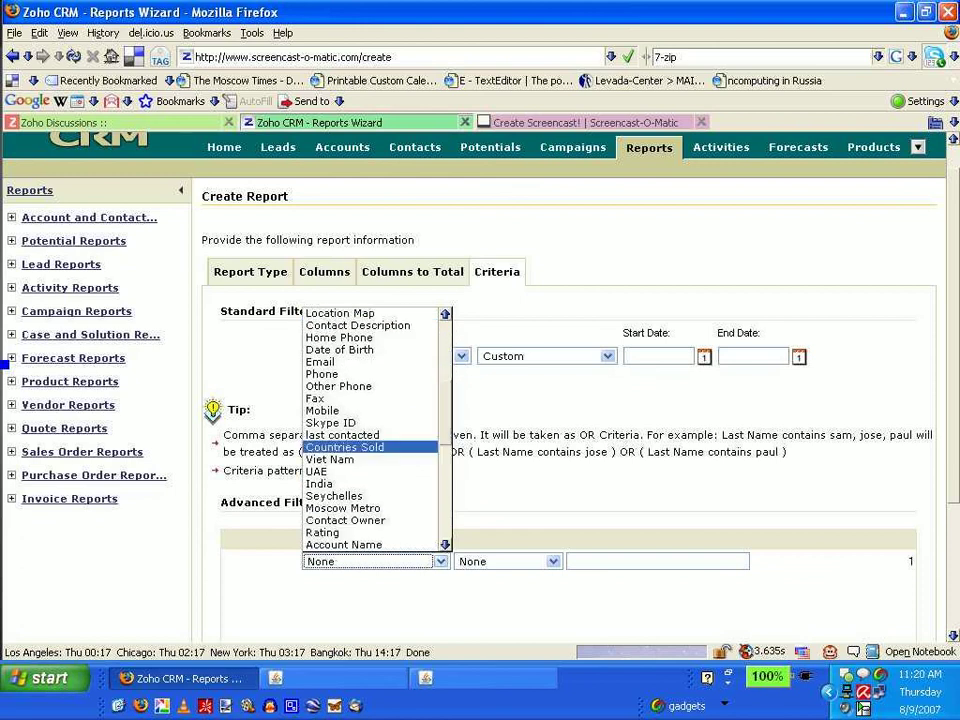
{"action": "left_click", "coordinate": [392, 447]}
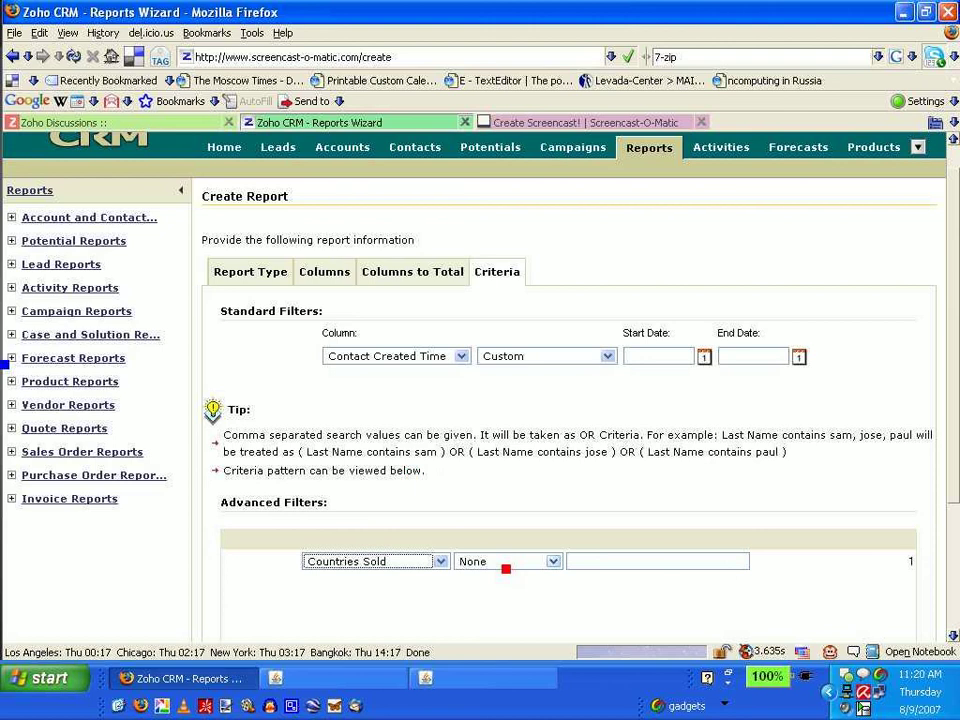
{"action": "left_click", "coordinate": [450, 561]}
{"action": "key", "text": "Down"}
{"action": "key", "text": "Down"}
{"action": "key", "text": "Return"}
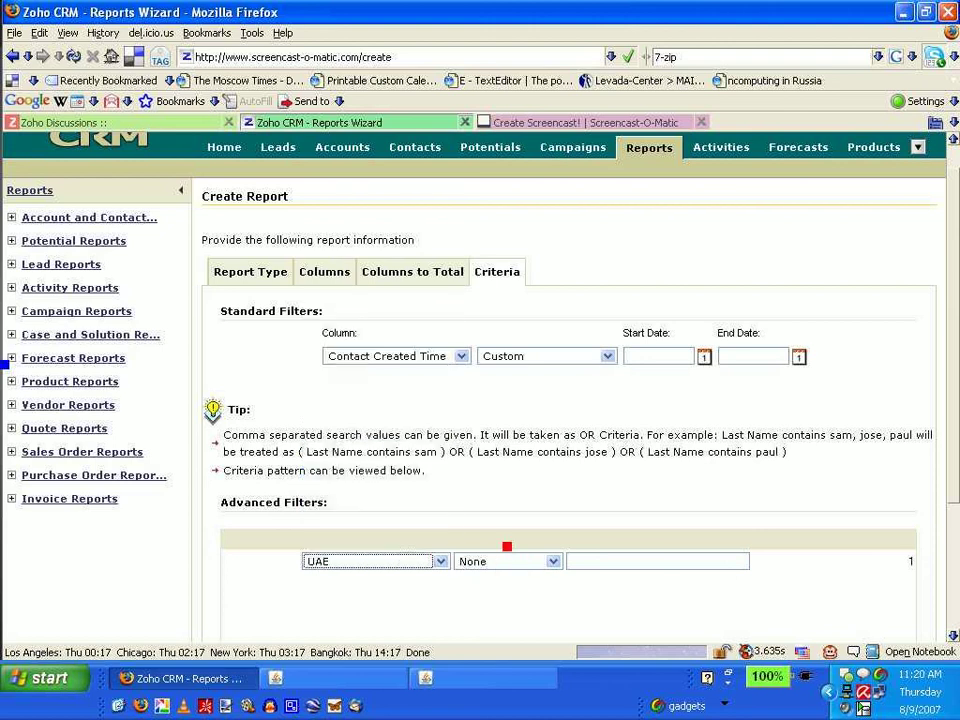
- Set the UAE filter's condition to "is" with the value "true"
{"action": "left_click", "coordinate": [553, 561]}
{"action": "key", "text": "Down"}
{"action": "key", "text": "Return"}
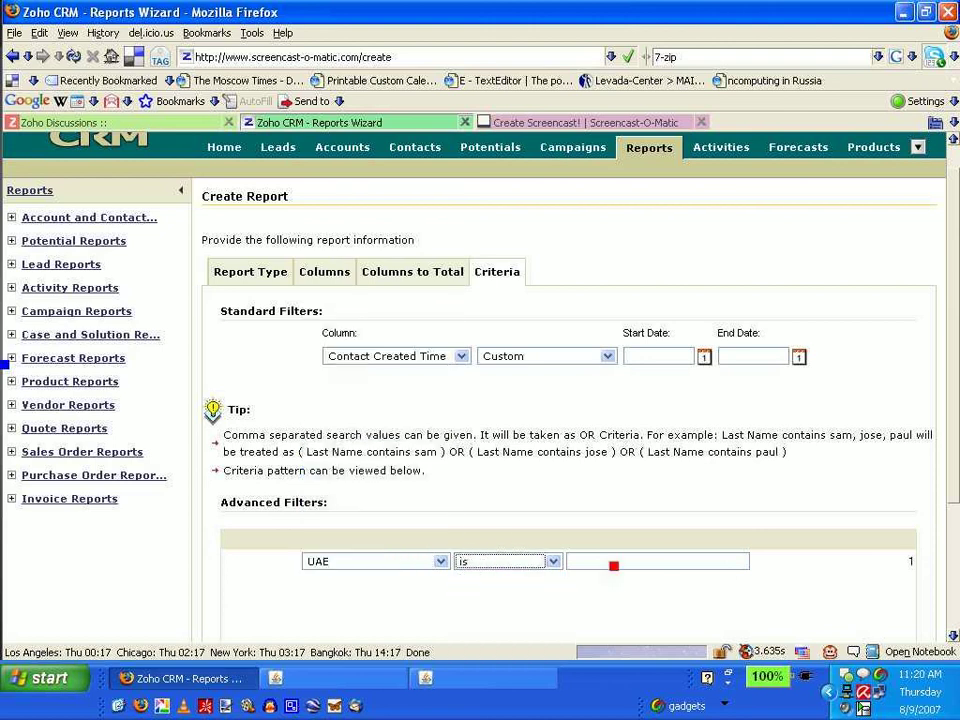
{"action": "left_click", "coordinate": [614, 564]}
{"action": "type", "text": "ture"}
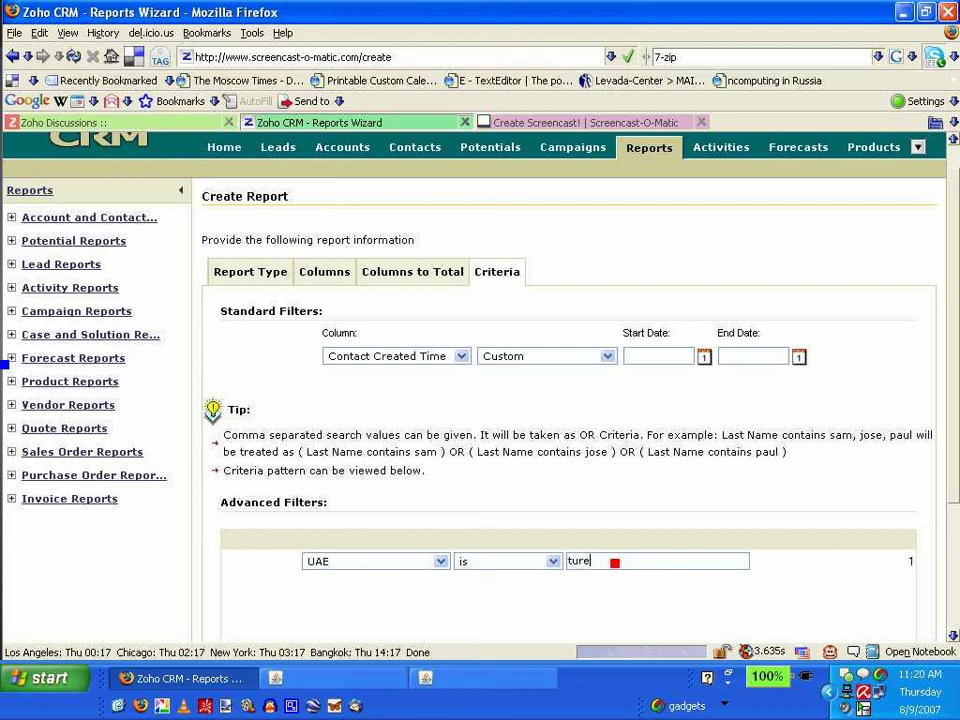
{"action": "key", "text": "BackSpace"}
{"action": "key", "text": "BackSpace"}
{"action": "key", "text": "BackSpace"}
{"action": "type", "text": "ur"}
{"action": "key", "text": "BackSpace"}
{"action": "key", "text": "BackSpace"}
{"action": "type", "text": "rue"}
- Run the report with the UAE filter applied
{"action": "scroll", "coordinate": [957, 398], "scroll_direction": "down", "scroll_amount": 3}
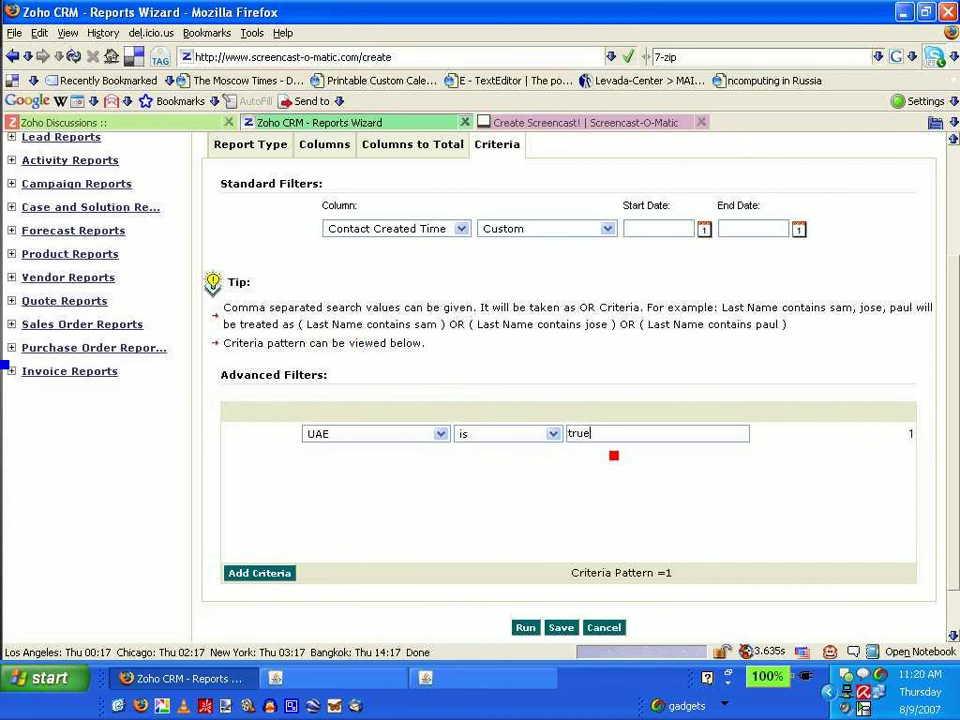
{"action": "scroll", "coordinate": [754, 532], "scroll_direction": "down", "scroll_amount": 2}
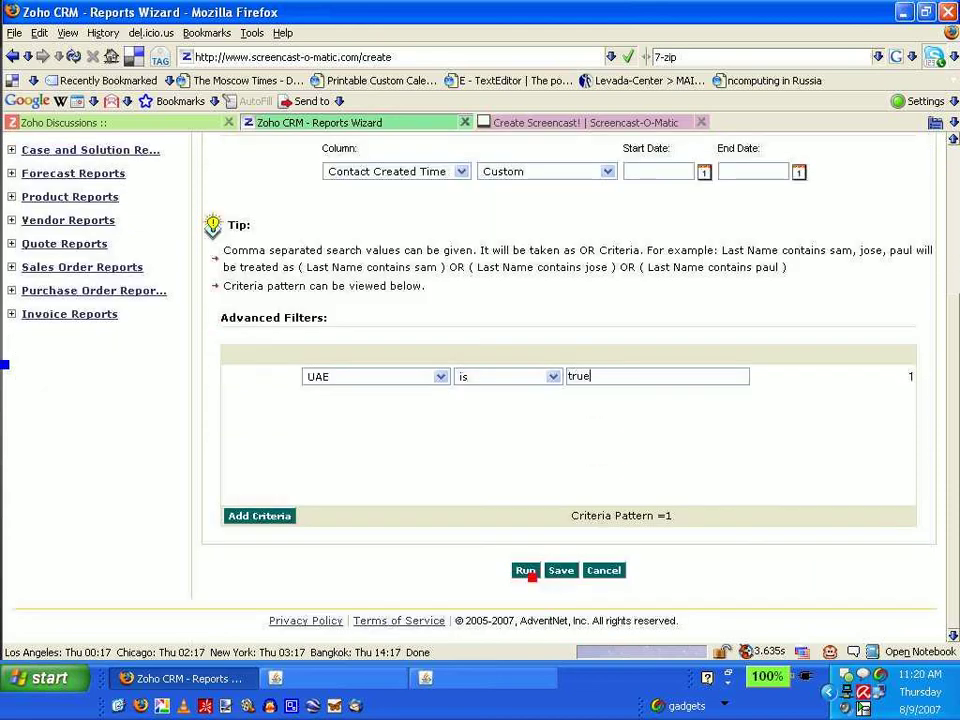
{"action": "left_click", "coordinate": [525, 570]}
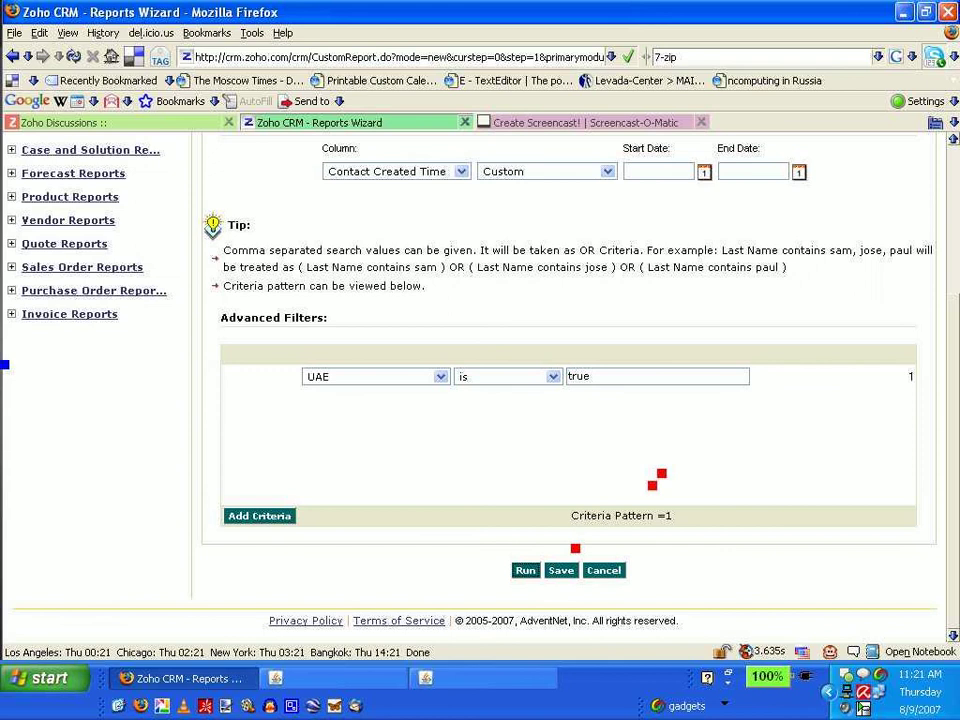
- Save the report as "test report" in the Account and Contact Reports folder
{"action": "left_click", "coordinate": [563, 568]}
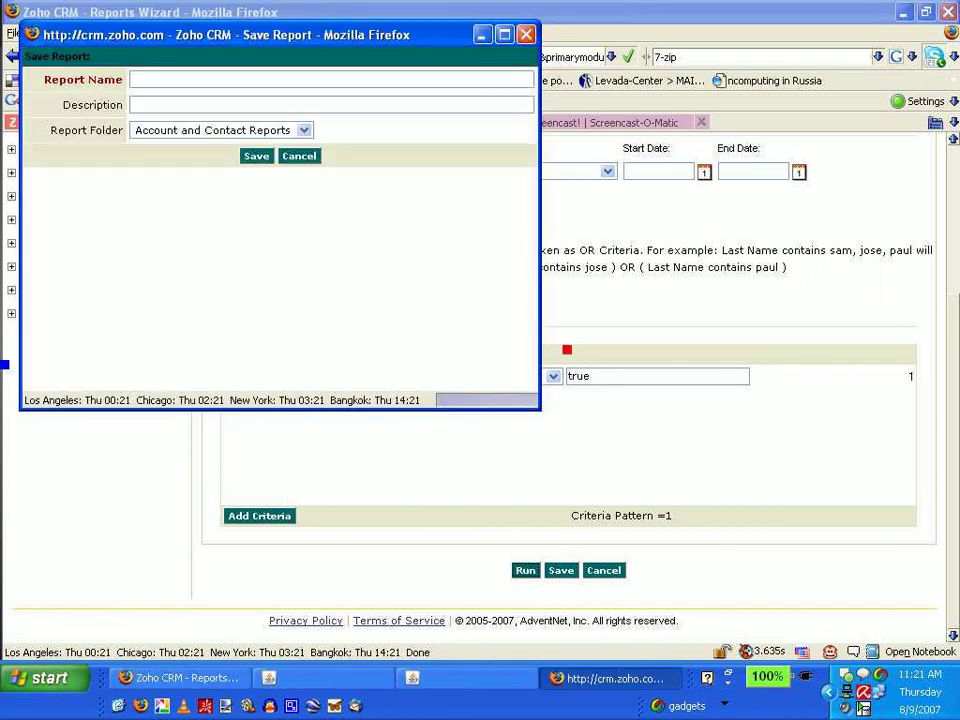
{"action": "left_click", "coordinate": [298, 89]}
{"action": "type", "text": "test report"}
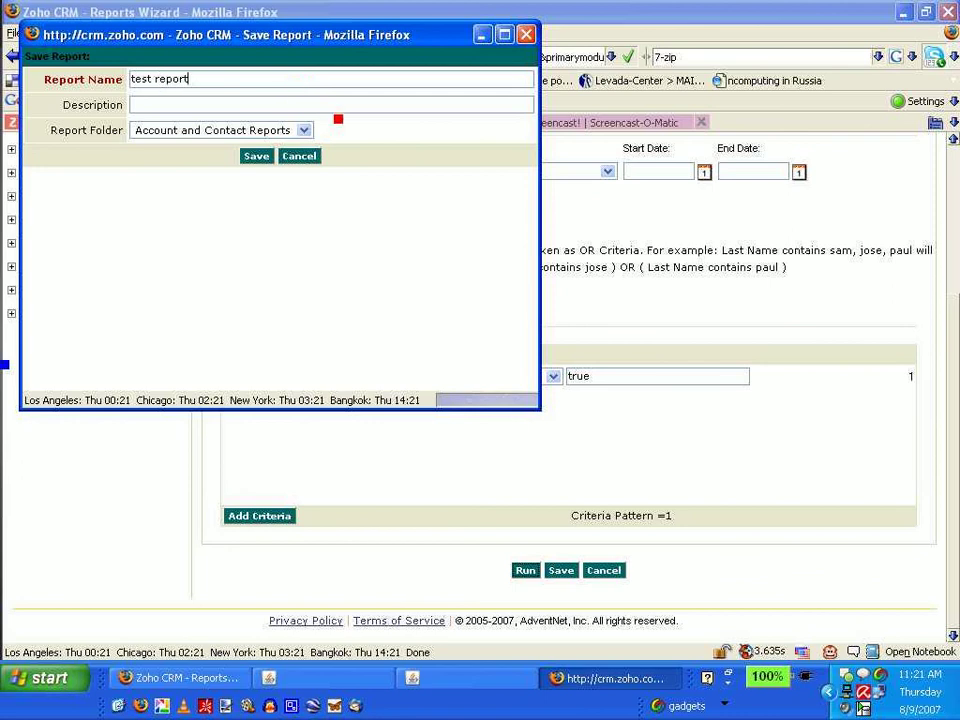
{"action": "left_click", "coordinate": [256, 157]}
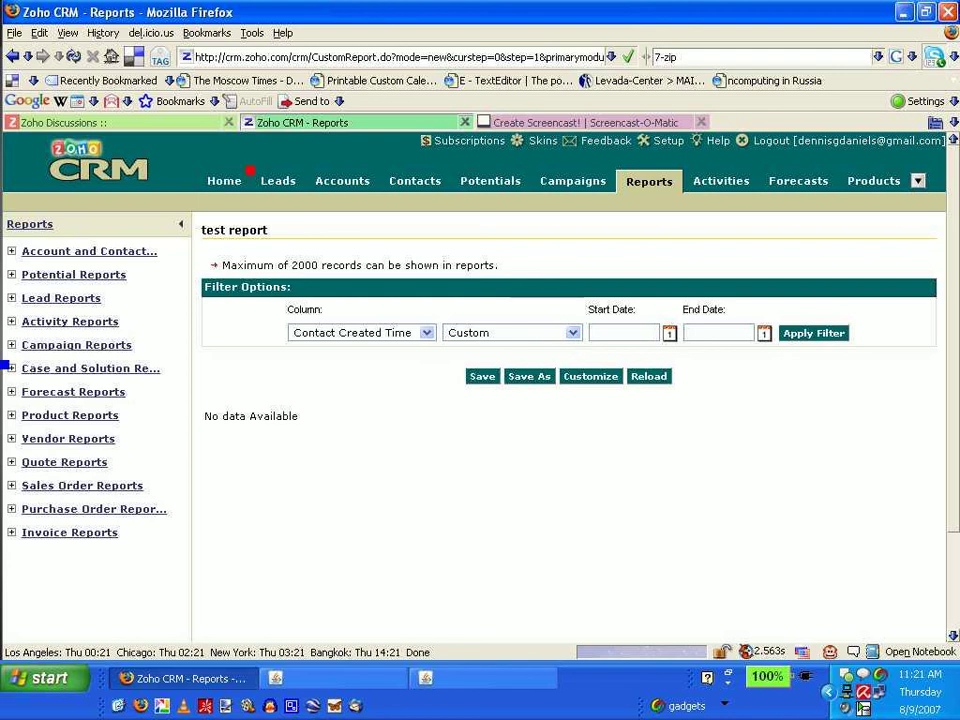
- Open the first contact under the home page's recent items and go to its Countries Sold section
{"action": "left_click", "coordinate": [224, 181]}
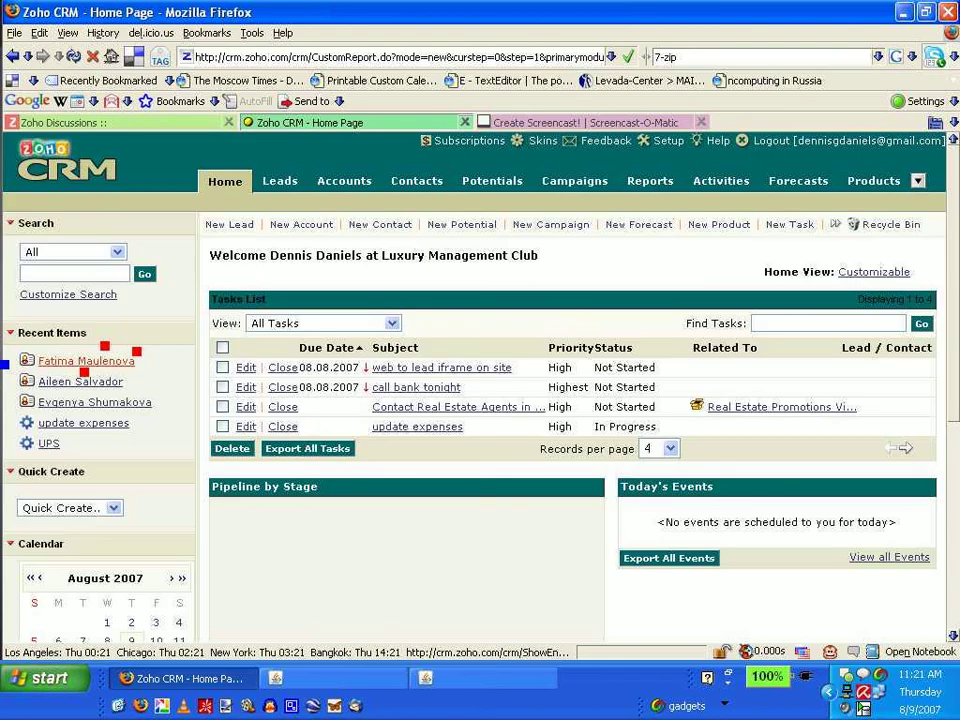
{"action": "left_click", "coordinate": [86, 361]}
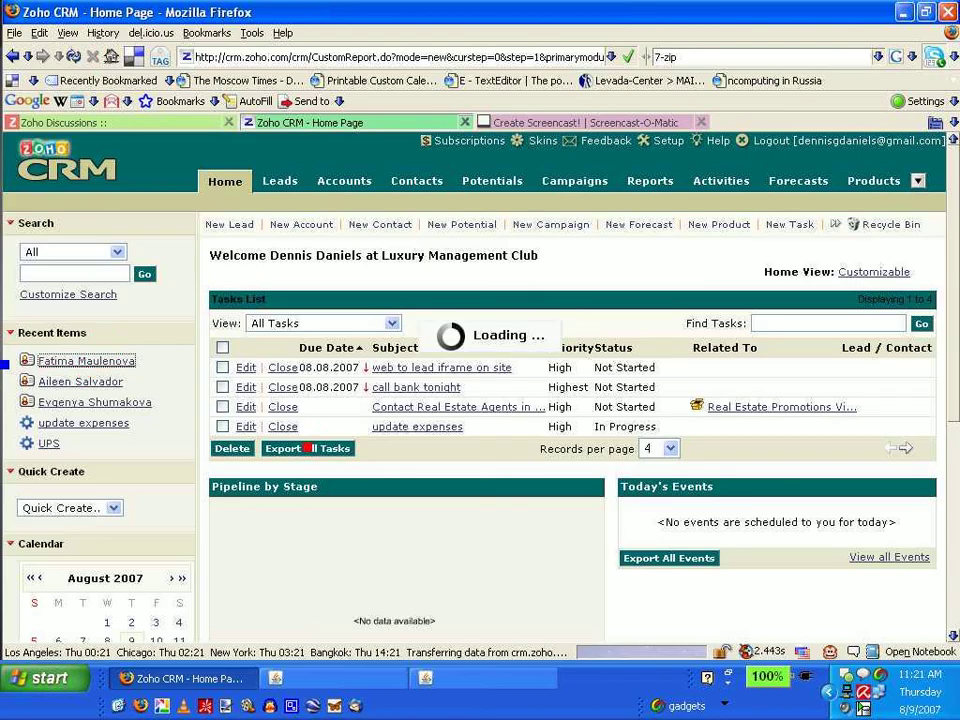
{"action": "scroll", "coordinate": [604, 480], "scroll_direction": "down", "scroll_amount": 5}
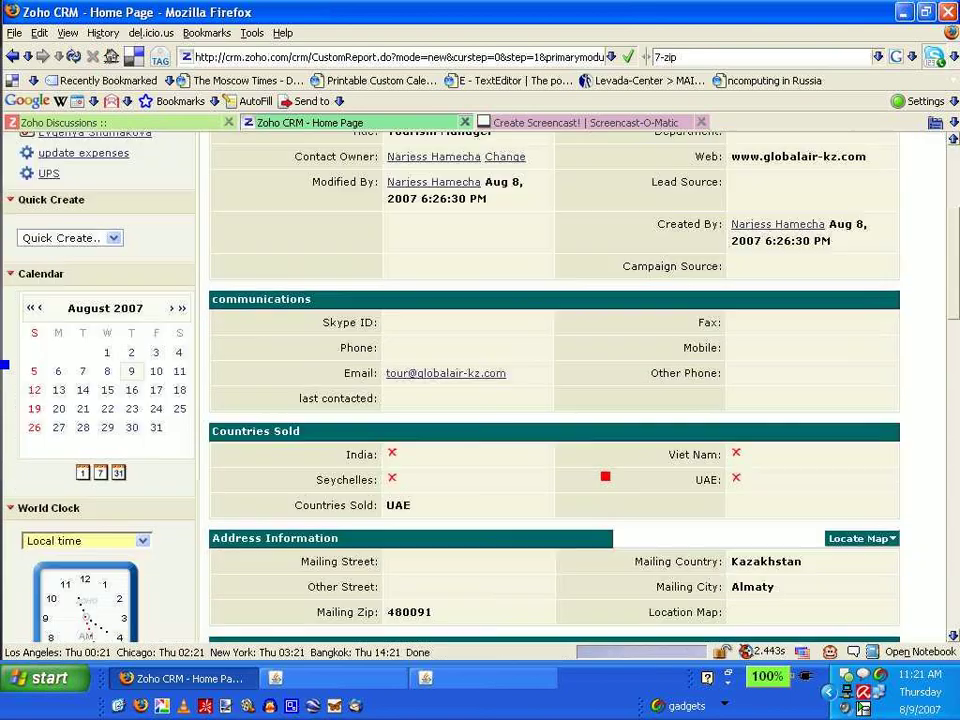
{"action": "scroll", "coordinate": [605, 476], "scroll_direction": "down", "scroll_amount": 1}
{"action": "mouse_move", "coordinate": [429, 463]}
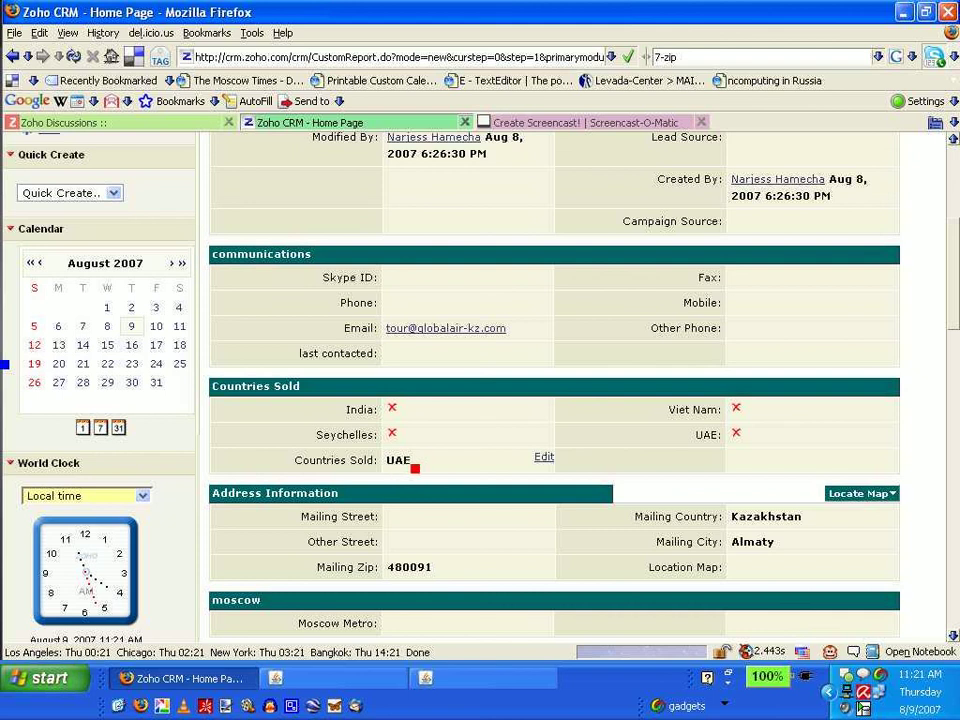
- Enable the UAE checkbox in the contact's Countries Sold section and save the change
{"action": "mouse_move", "coordinate": [745, 441]}
{"action": "left_click", "coordinate": [735, 434]}
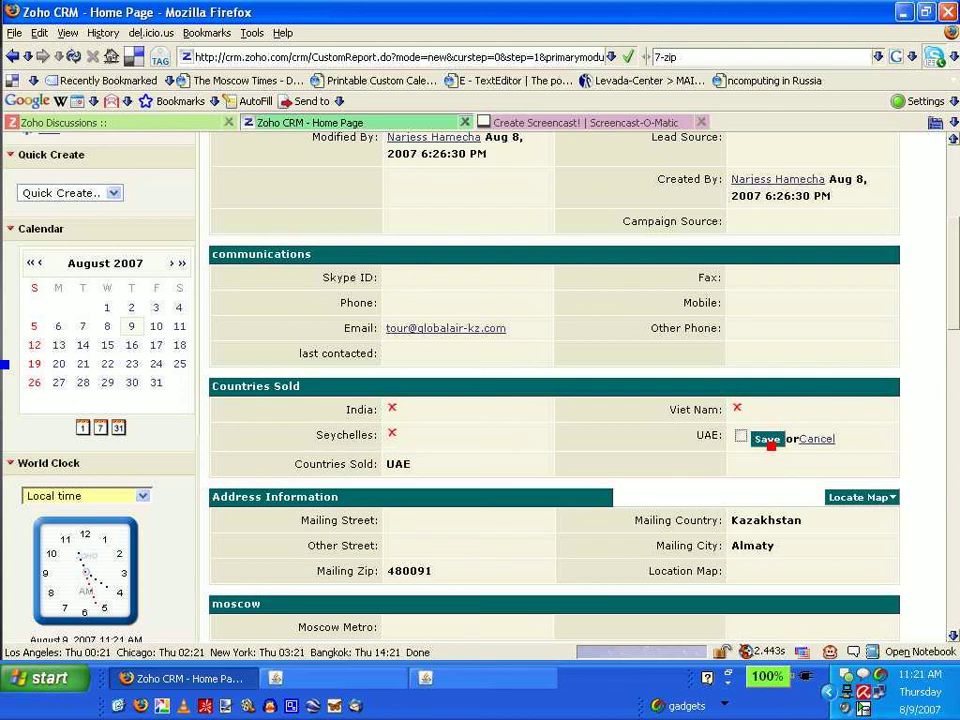
{"action": "left_click", "coordinate": [741, 437]}
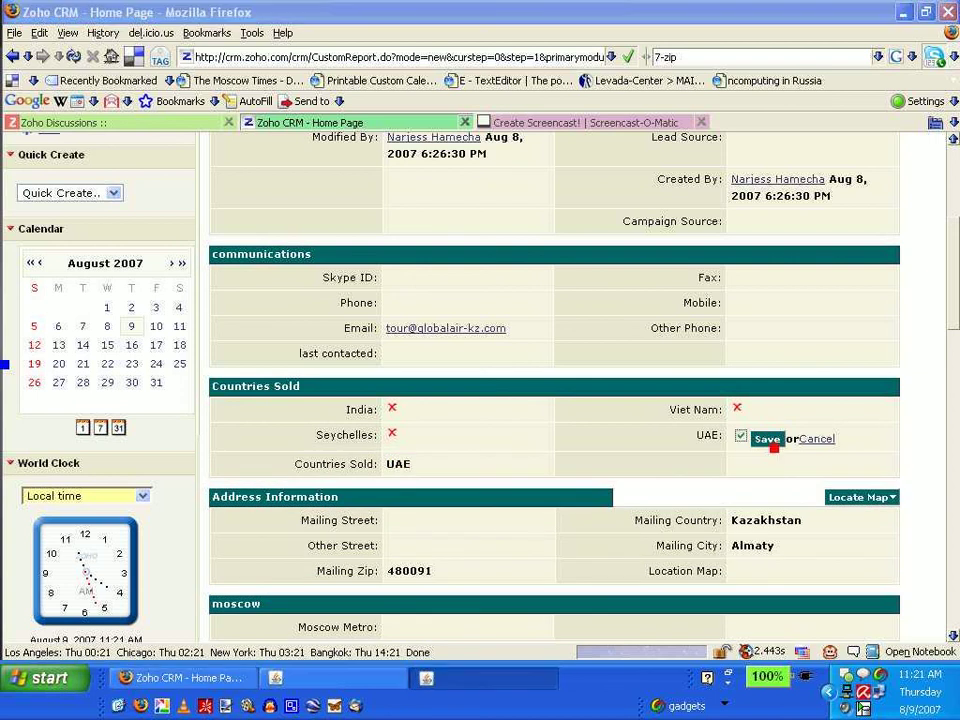
{"action": "left_click", "coordinate": [765, 439]}
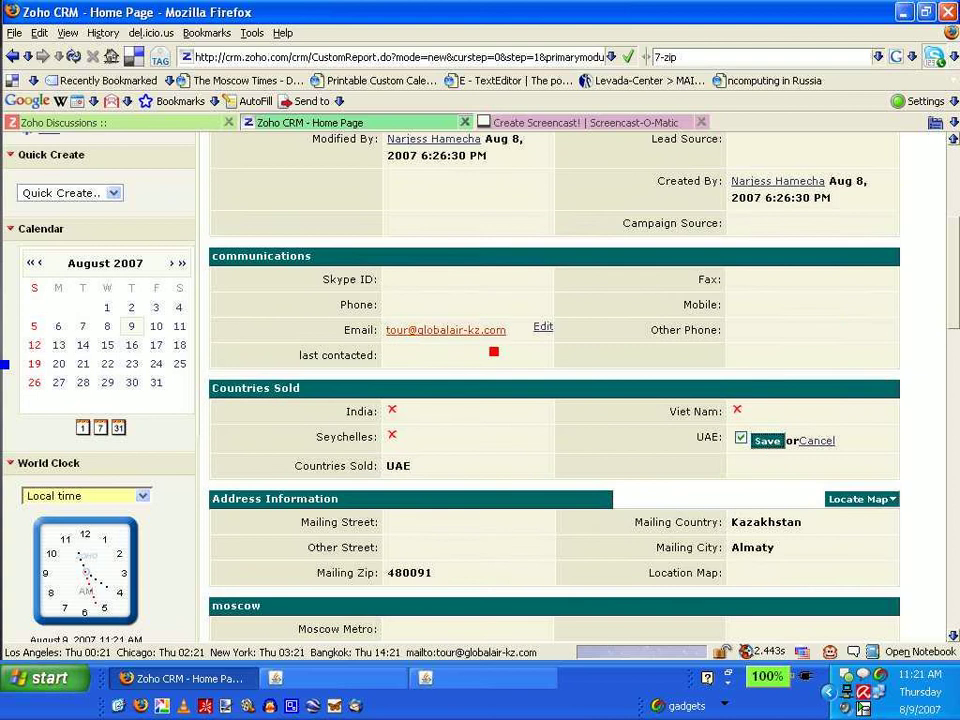
- Return to the reports list and start creating a new report
{"action": "scroll", "coordinate": [496, 162], "scroll_direction": "up", "scroll_amount": 5}
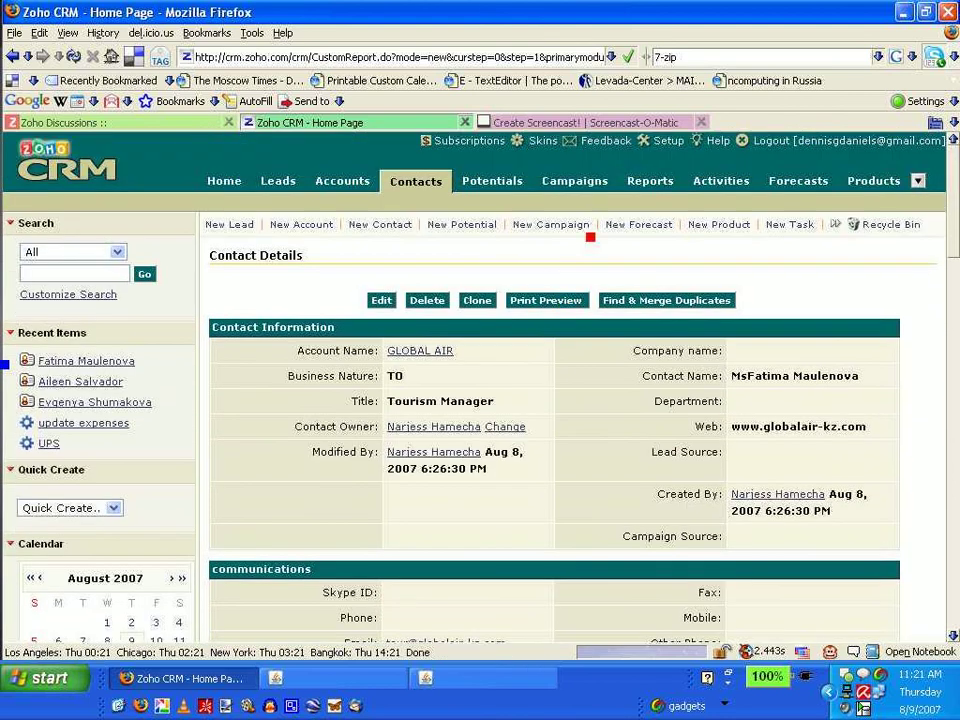
{"action": "left_click", "coordinate": [662, 185]}
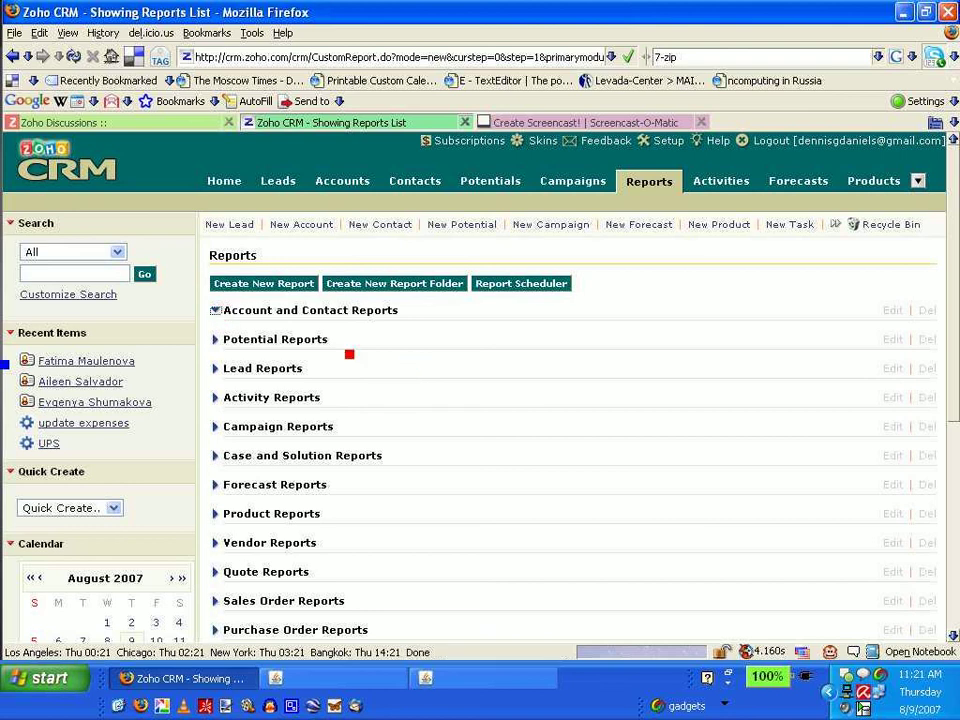
{"action": "left_click", "coordinate": [364, 313]}
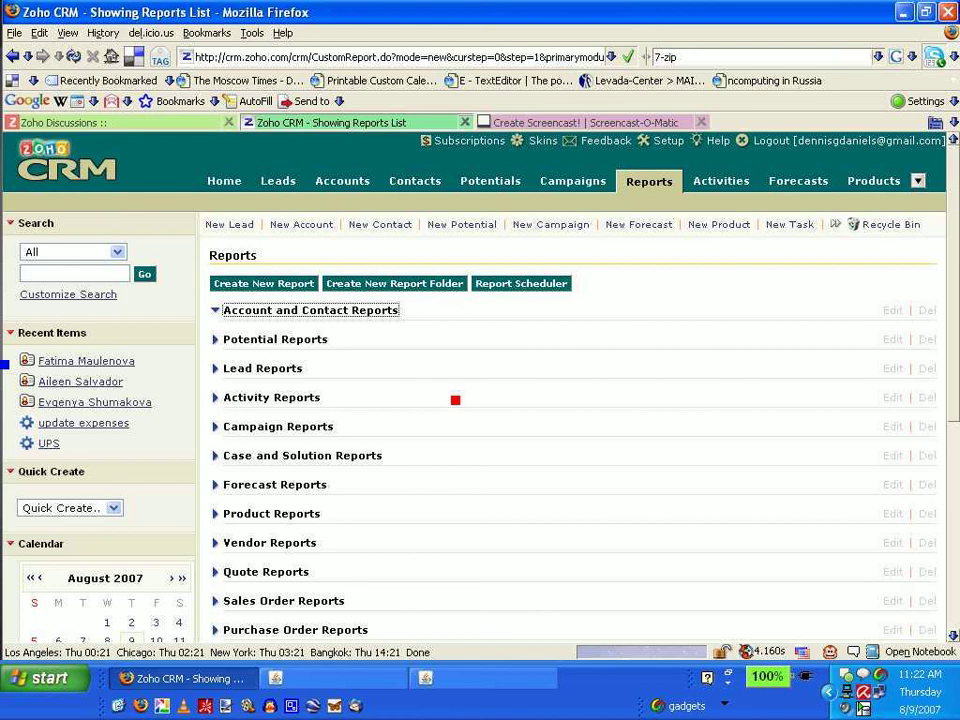
{"action": "left_click", "coordinate": [296, 287]}
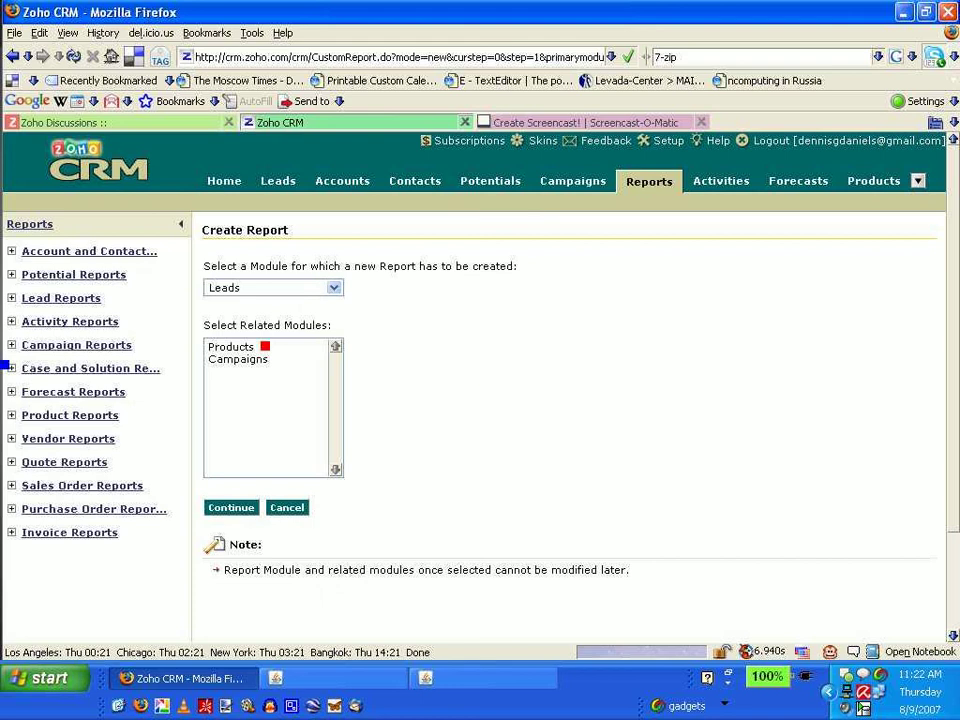
- Base the new report on the Contacts module with Accounts as the related module, and continue to the report setup
{"action": "left_click", "coordinate": [280, 289]}
{"action": "left_click", "coordinate": [265, 328]}
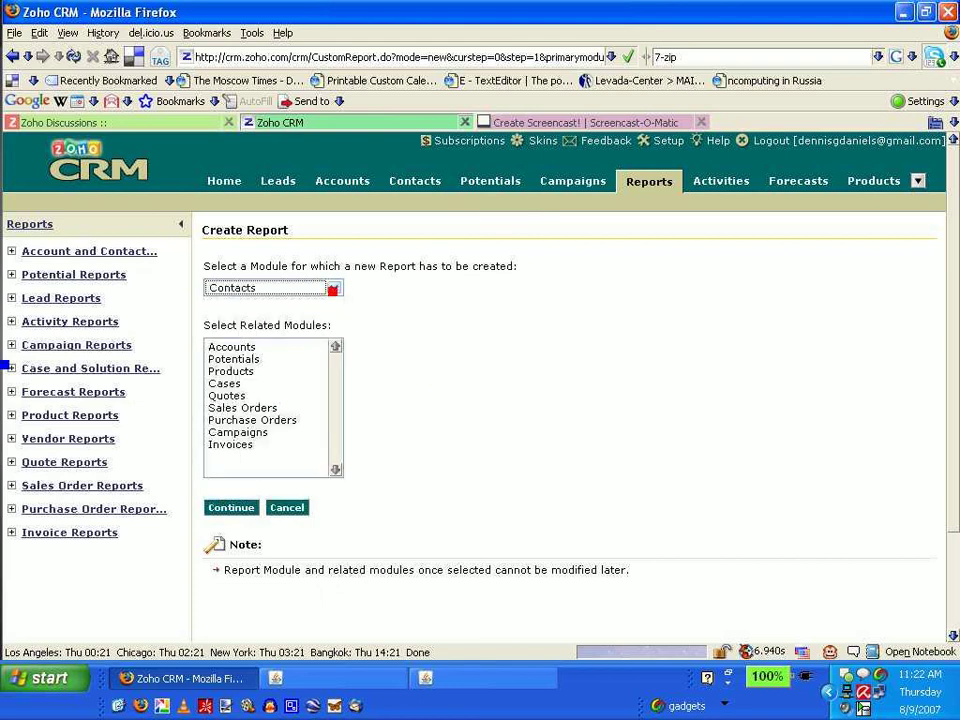
{"action": "left_click", "coordinate": [332, 289]}
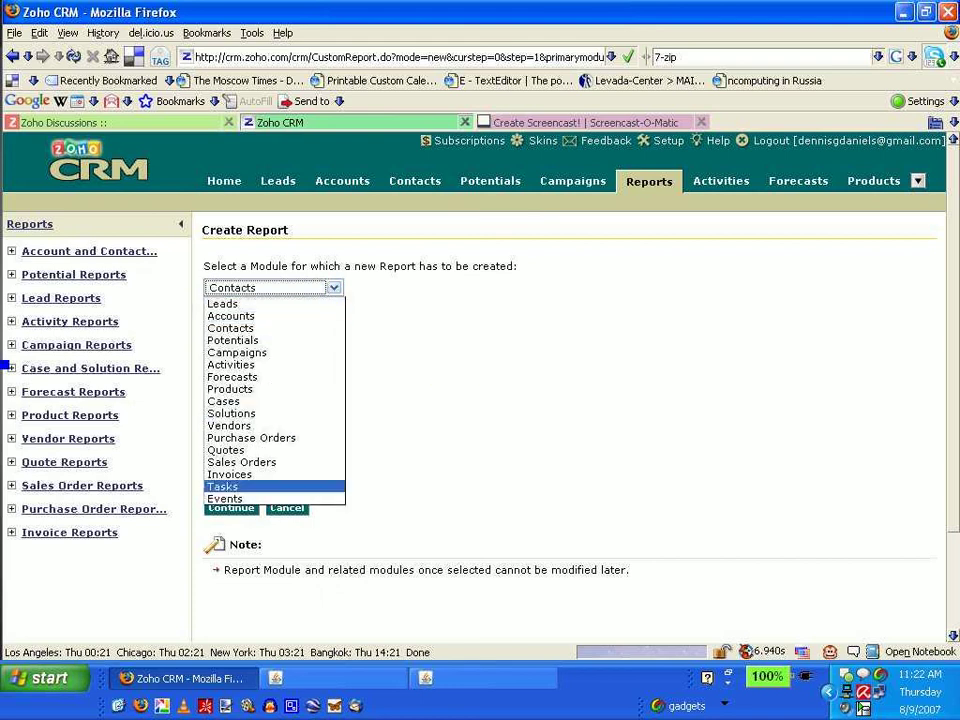
{"action": "left_click", "coordinate": [230, 328]}
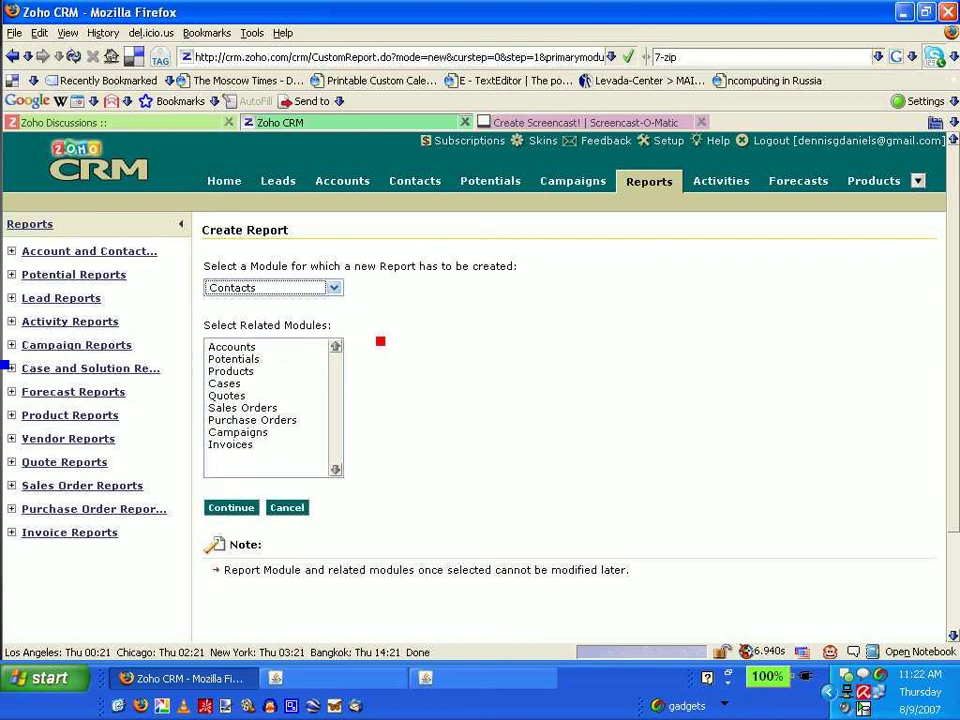
{"action": "left_click", "coordinate": [284, 350]}
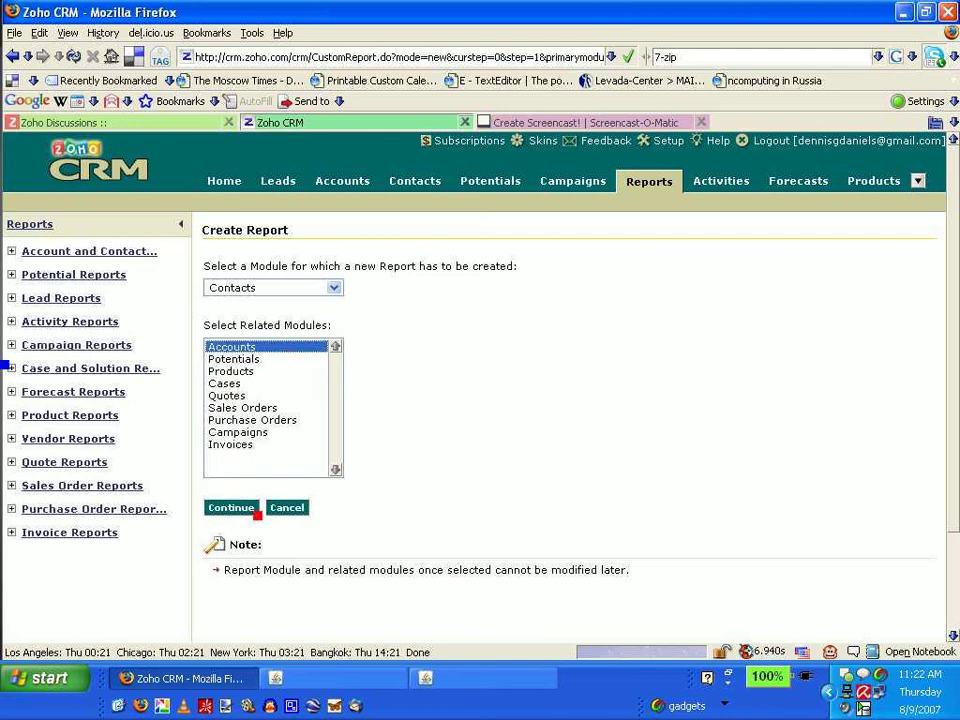
{"action": "left_click", "coordinate": [245, 510]}
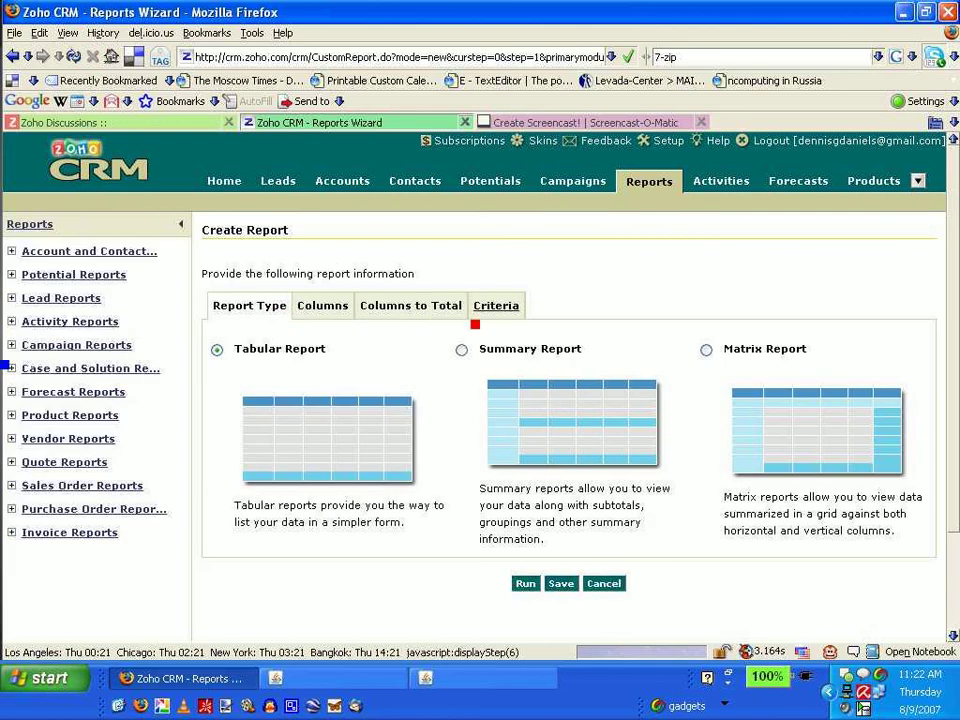
- Choose UAE as the field of the new report's first advanced filter
{"action": "left_click", "coordinate": [497, 312]}
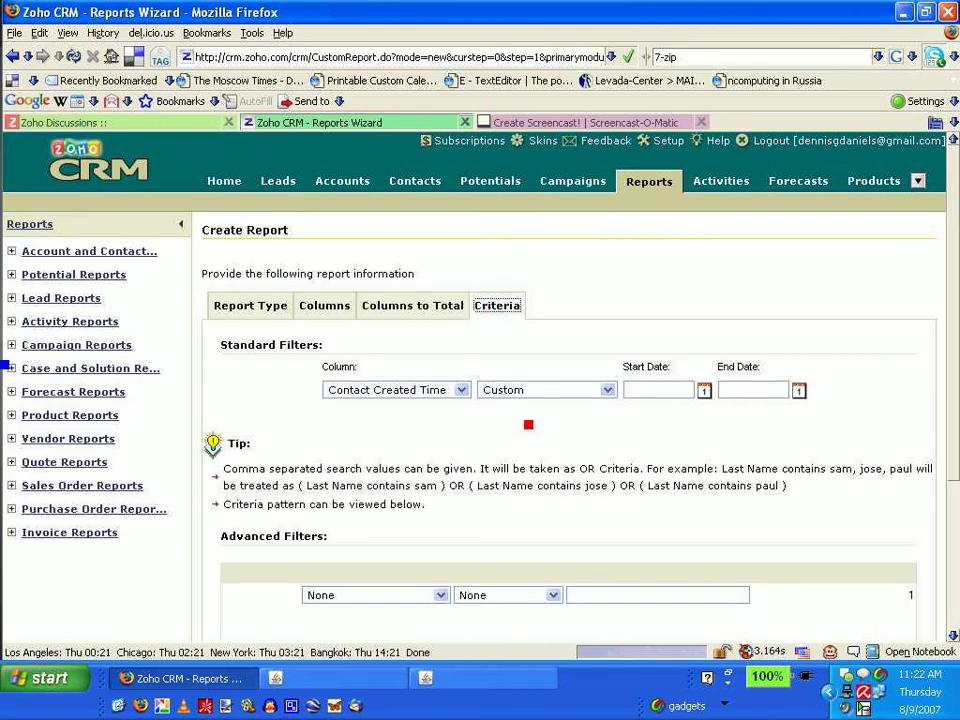
{"action": "scroll", "coordinate": [525, 424], "scroll_direction": "down", "scroll_amount": 2}
{"action": "left_click", "coordinate": [440, 505]}
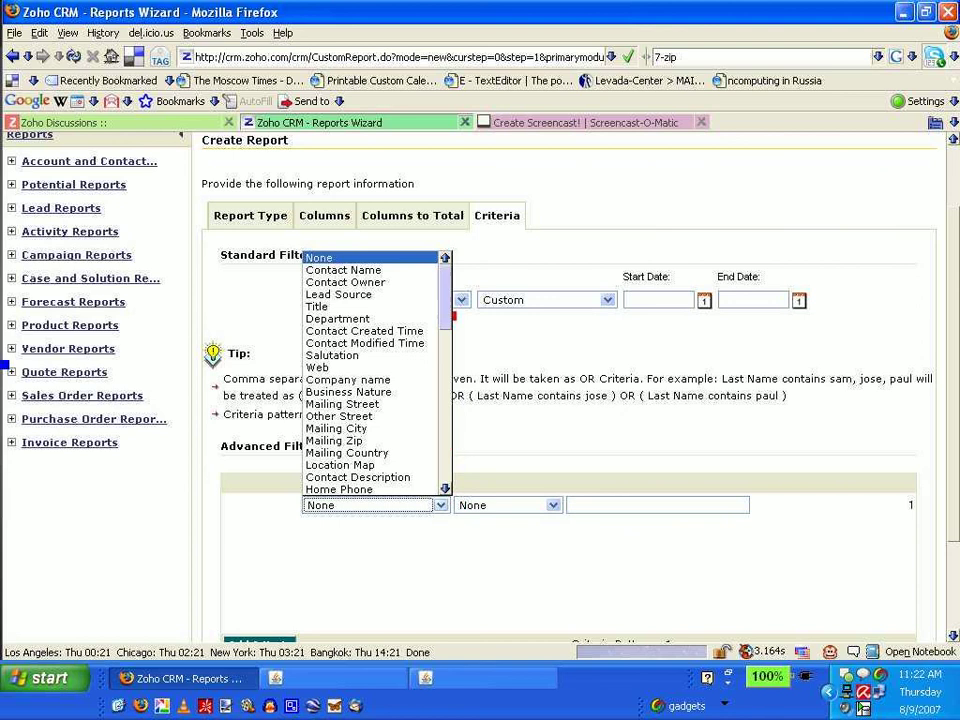
{"action": "scroll", "coordinate": [375, 373], "scroll_direction": "down", "scroll_amount": 8}
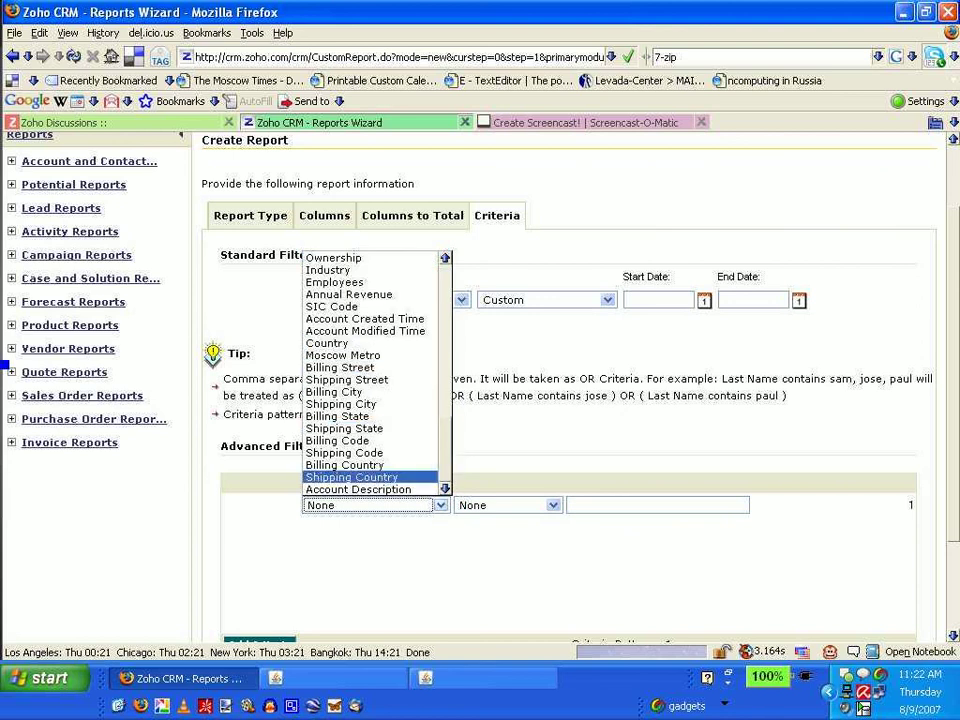
{"action": "scroll", "coordinate": [375, 373], "scroll_direction": "up", "scroll_amount": 3}
{"action": "scroll", "coordinate": [375, 373], "scroll_direction": "up", "scroll_amount": 3}
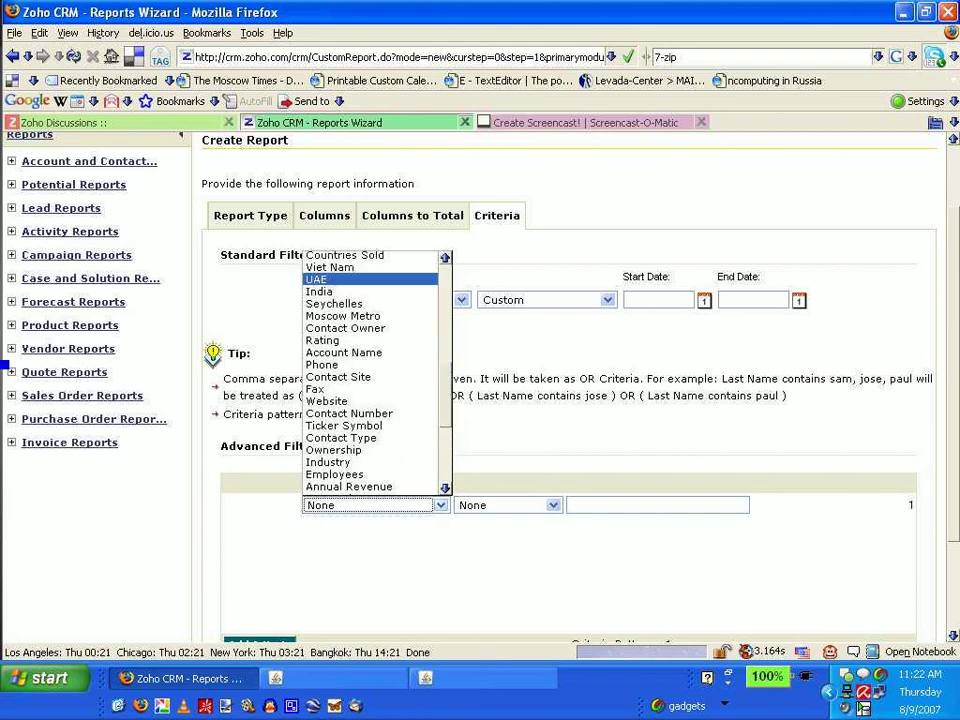
{"action": "left_click", "coordinate": [316, 279]}
- Set the new report's UAE filter to the condition "is" with the value "true"
{"action": "left_click", "coordinate": [553, 505]}
{"action": "left_click", "coordinate": [510, 533]}
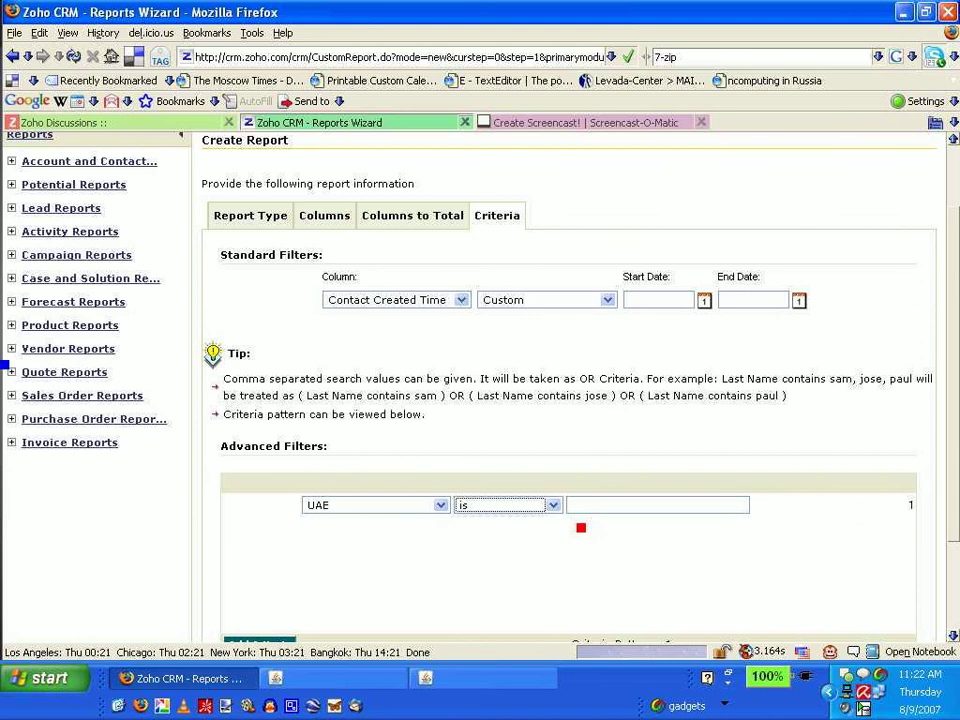
{"action": "left_click", "coordinate": [598, 505]}
{"action": "type", "text": "tu"}
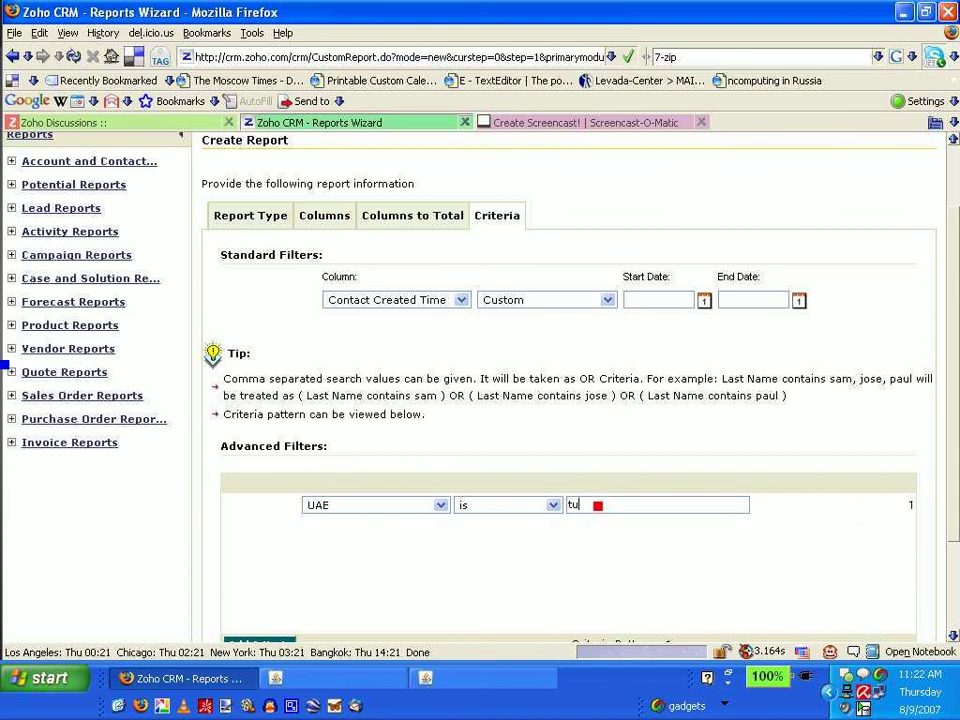
{"action": "type", "text": "re"}
{"action": "key", "text": "BackSpace"}
{"action": "key", "text": "BackSpace"}
{"action": "key", "text": "BackSpace"}
{"action": "type", "text": "rue"}
- Add Contact Name to the new report's selected columns
{"action": "scroll", "coordinate": [565, 489], "scroll_direction": "up", "scroll_amount": 2}
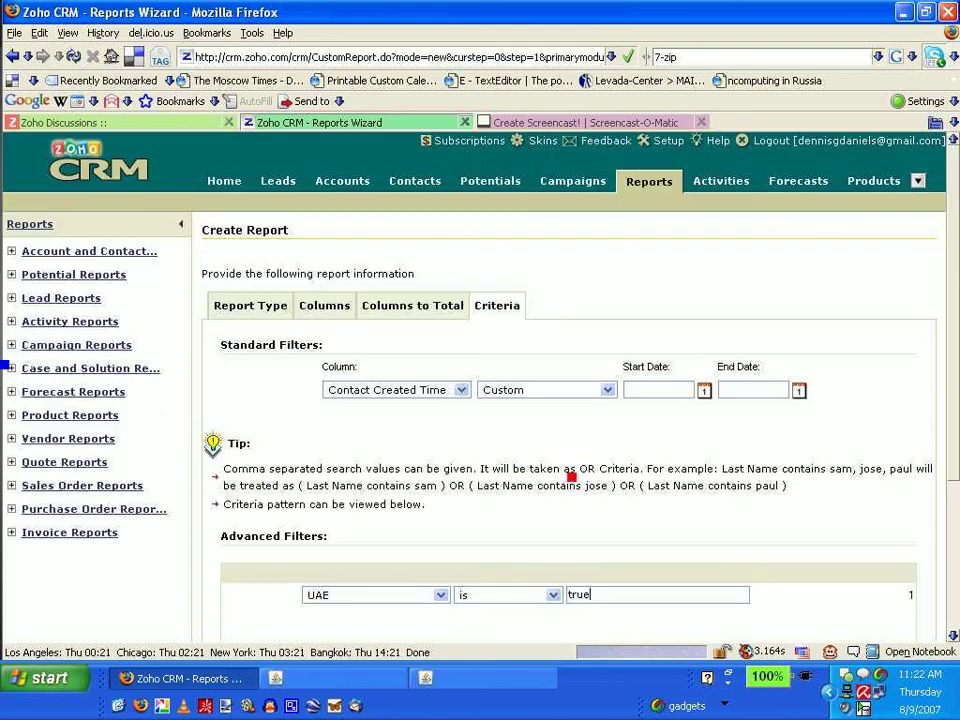
{"action": "left_click", "coordinate": [324, 307]}
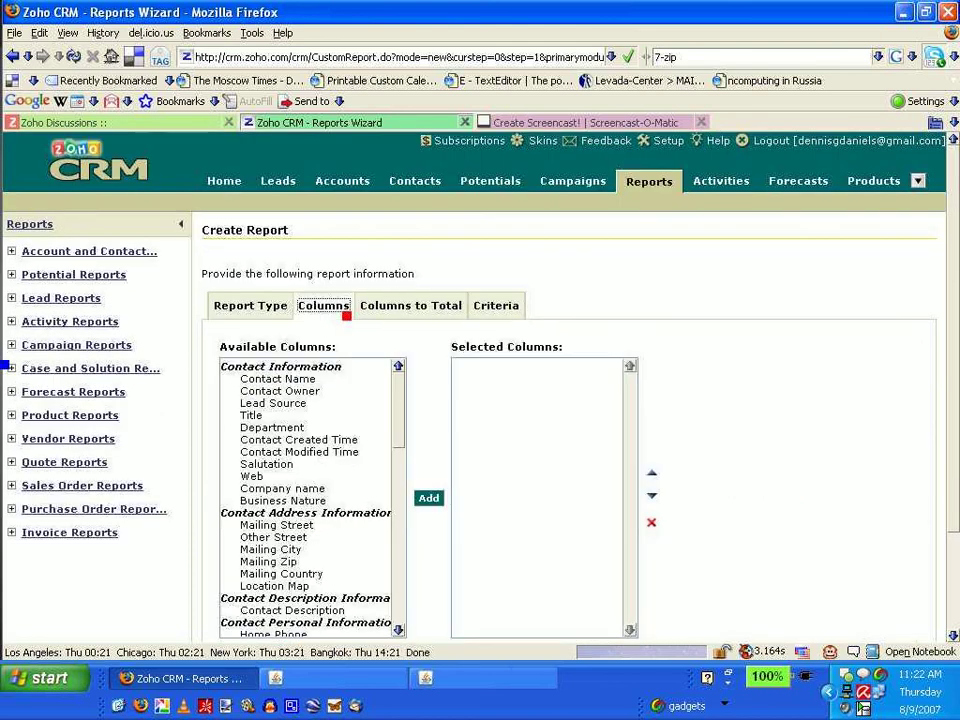
{"action": "left_click_drag", "start_coordinate": [299, 381], "coordinate": [299, 391]}
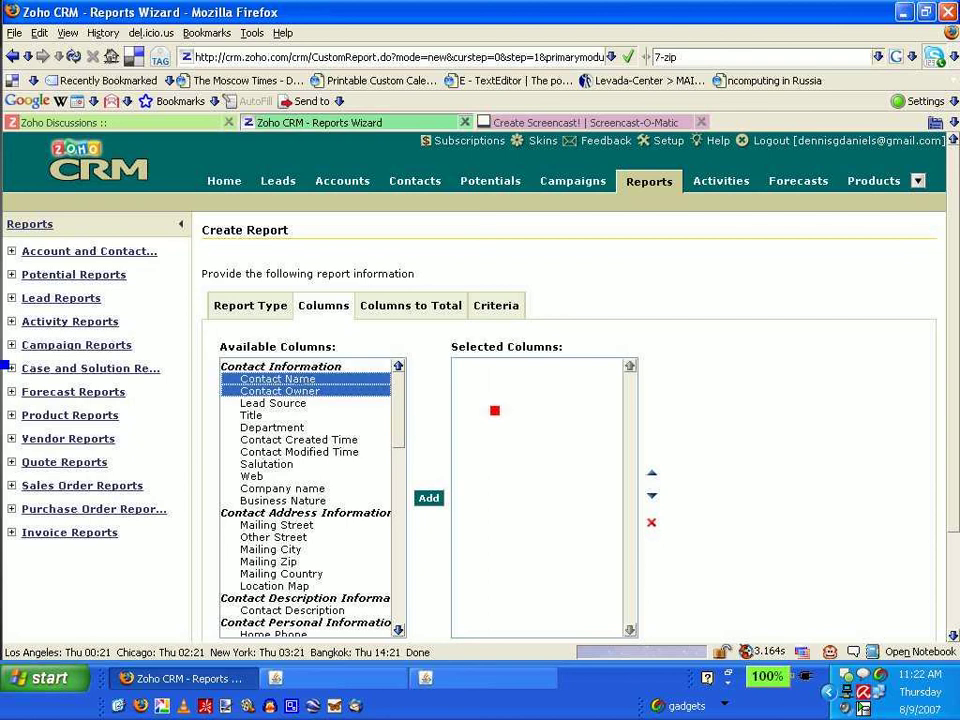
{"action": "left_click", "coordinate": [305, 381]}
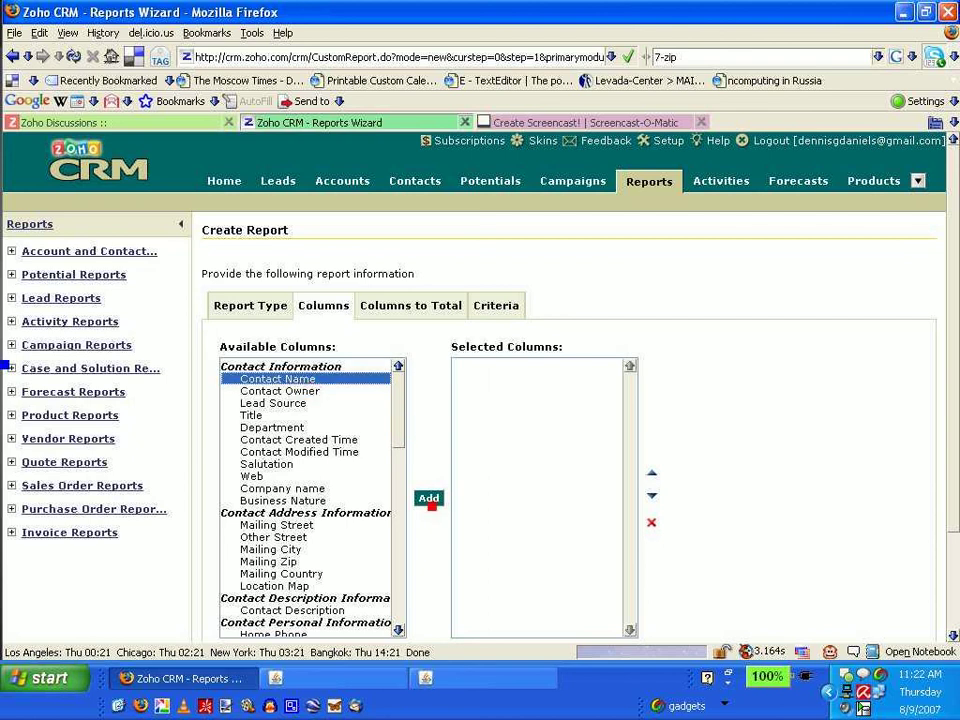
{"action": "left_click", "coordinate": [431, 498]}
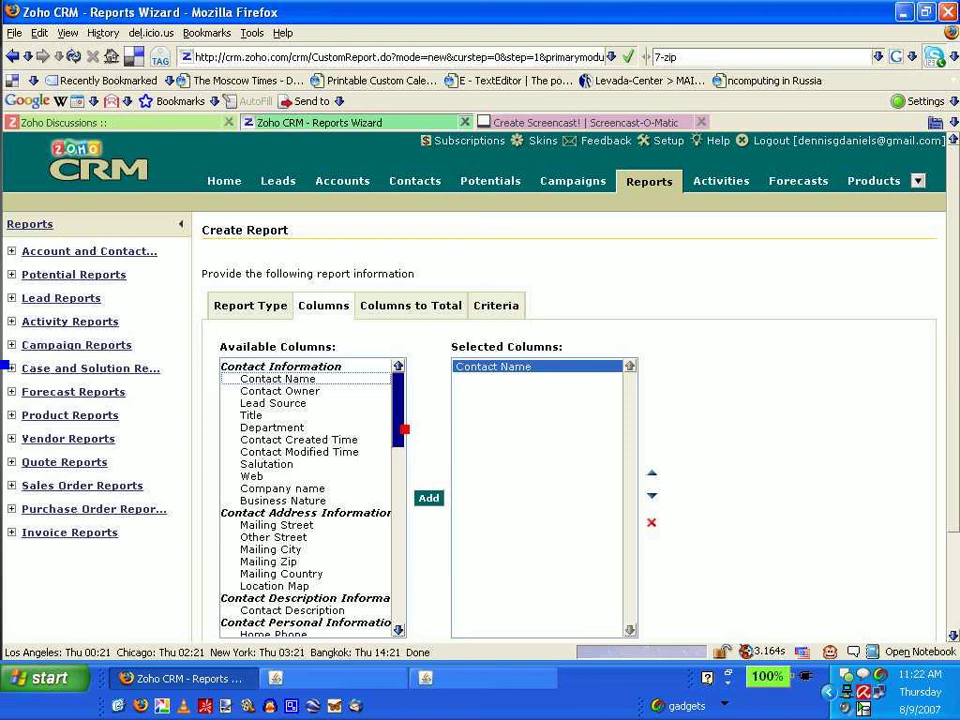
- Add Company name to the new report's selected columns
{"action": "left_click_drag", "start_coordinate": [401, 431], "coordinate": [404, 440]}
{"action": "left_click", "coordinate": [300, 449]}
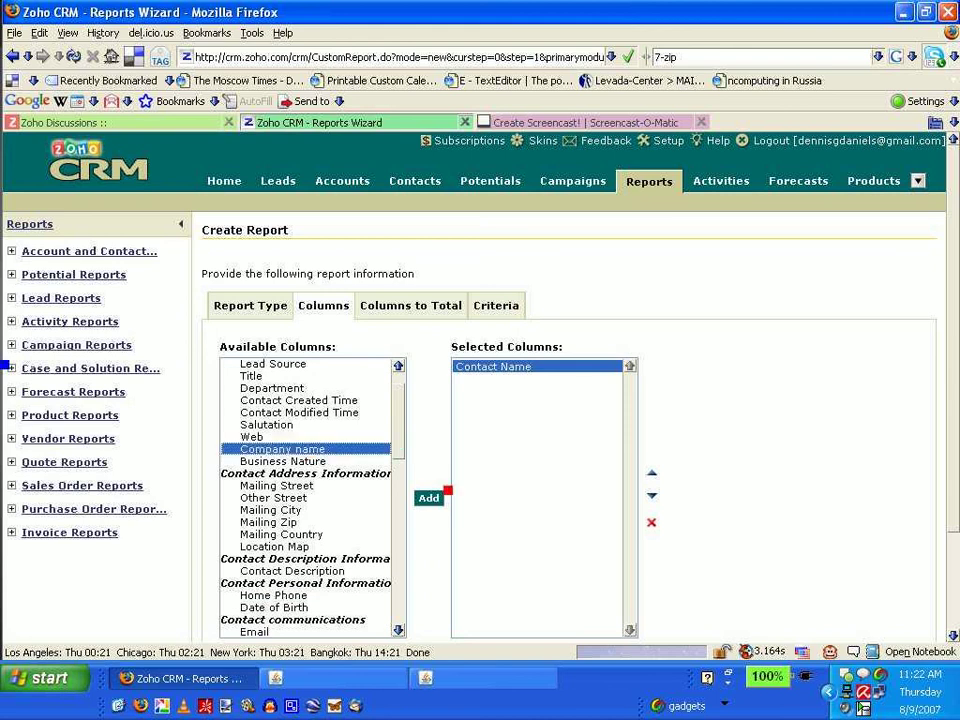
{"action": "left_click", "coordinate": [429, 498]}
- Save the new report as "teste" in the Account and Contact Reports folder
{"action": "scroll", "coordinate": [745, 446], "scroll_direction": "down", "scroll_amount": 3}
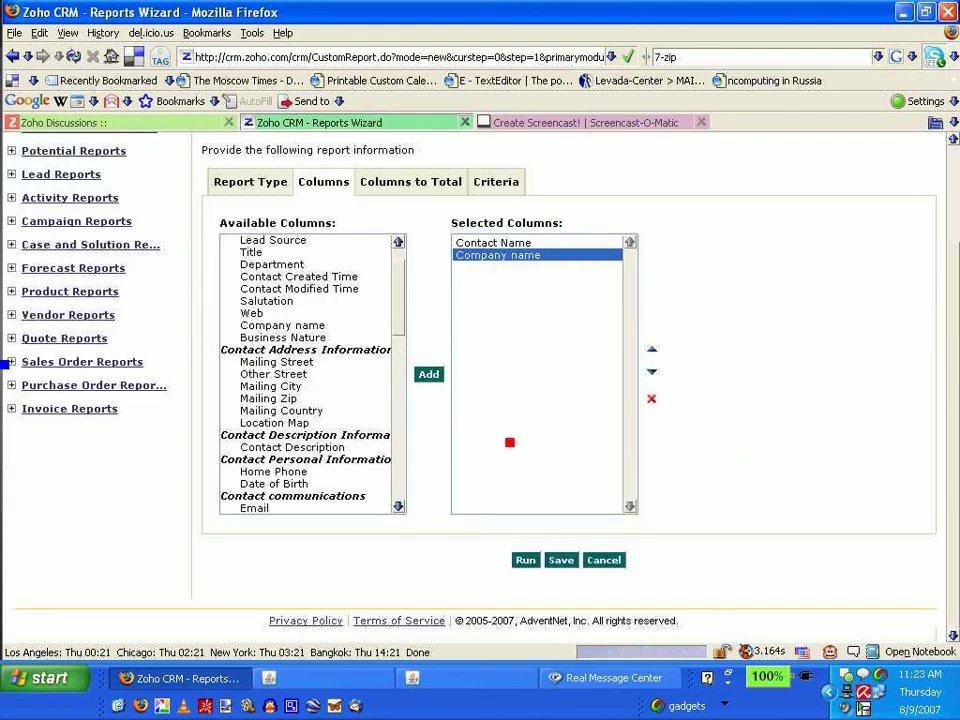
{"action": "left_click", "coordinate": [558, 562]}
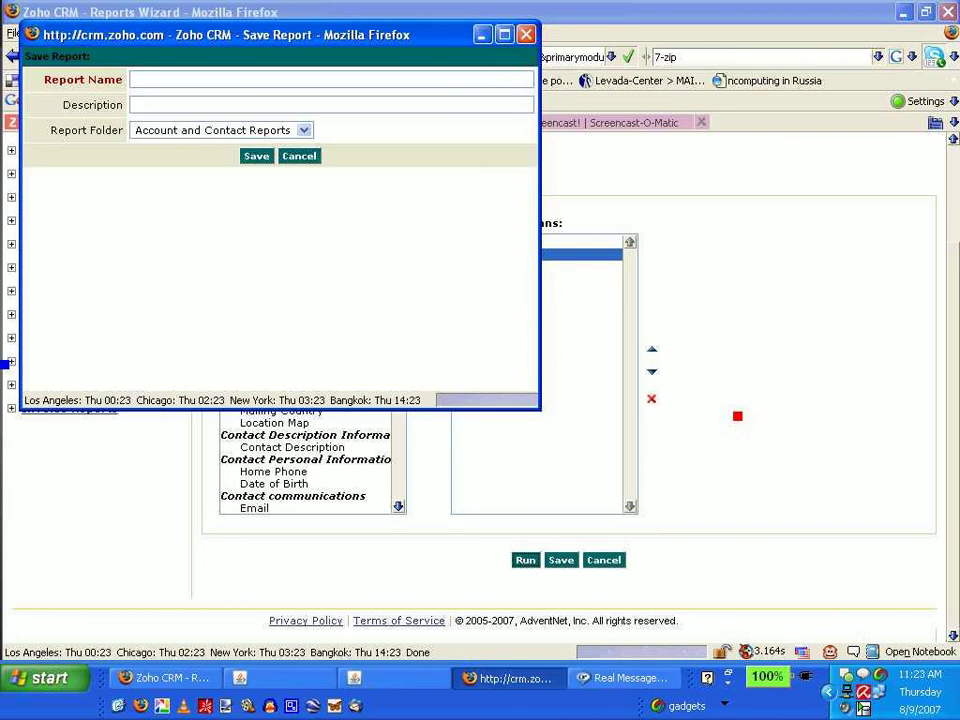
{"action": "type", "text": "testa"}
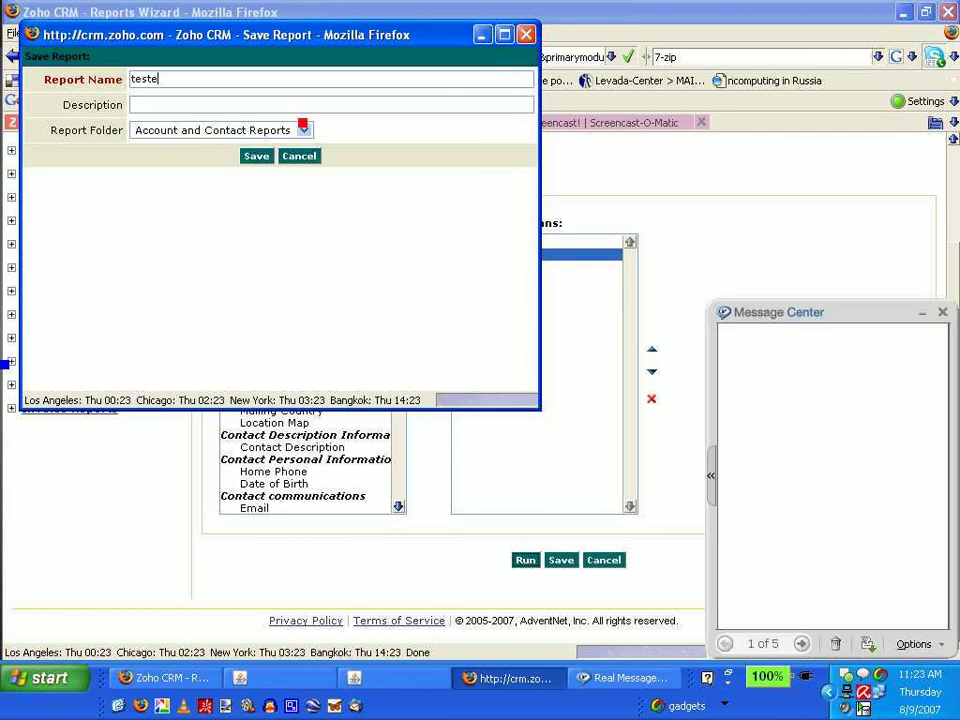
{"action": "left_click", "coordinate": [256, 155]}
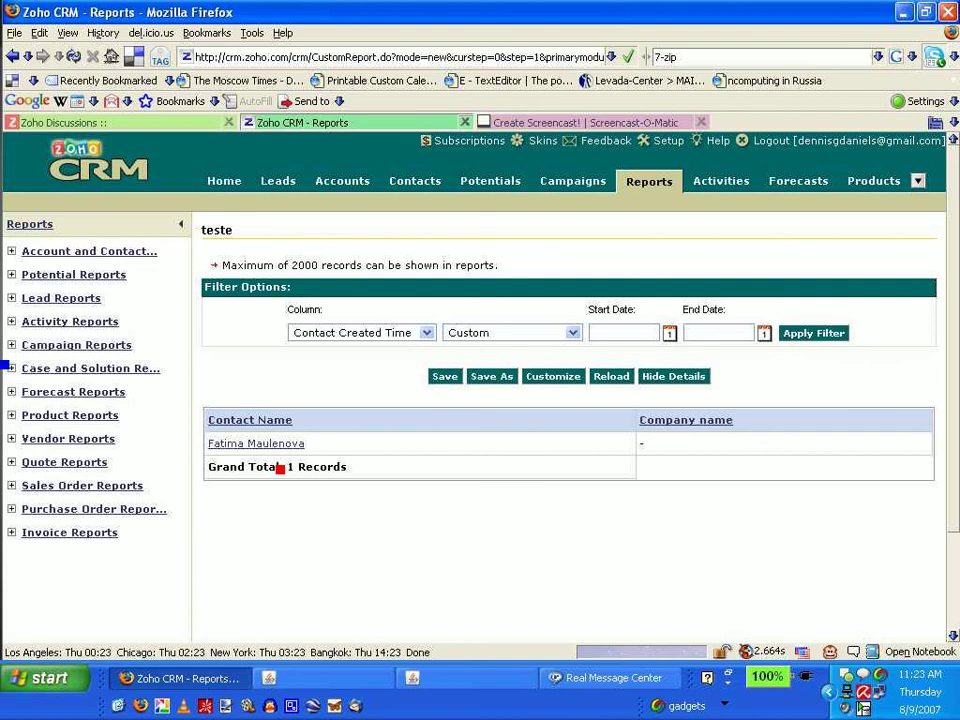
- Save the report under the new name "testtsets" in the Account and Contact Reports folder
{"action": "scroll", "coordinate": [590, 499], "scroll_direction": "down", "scroll_amount": 1}
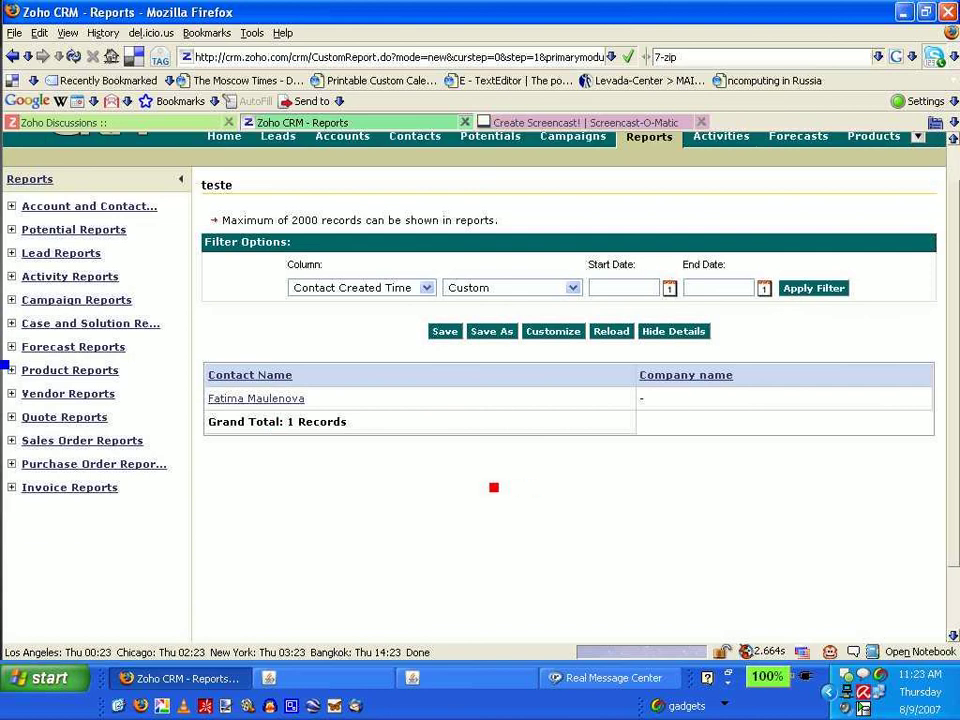
{"action": "scroll", "coordinate": [494, 486], "scroll_direction": "down", "scroll_amount": 2}
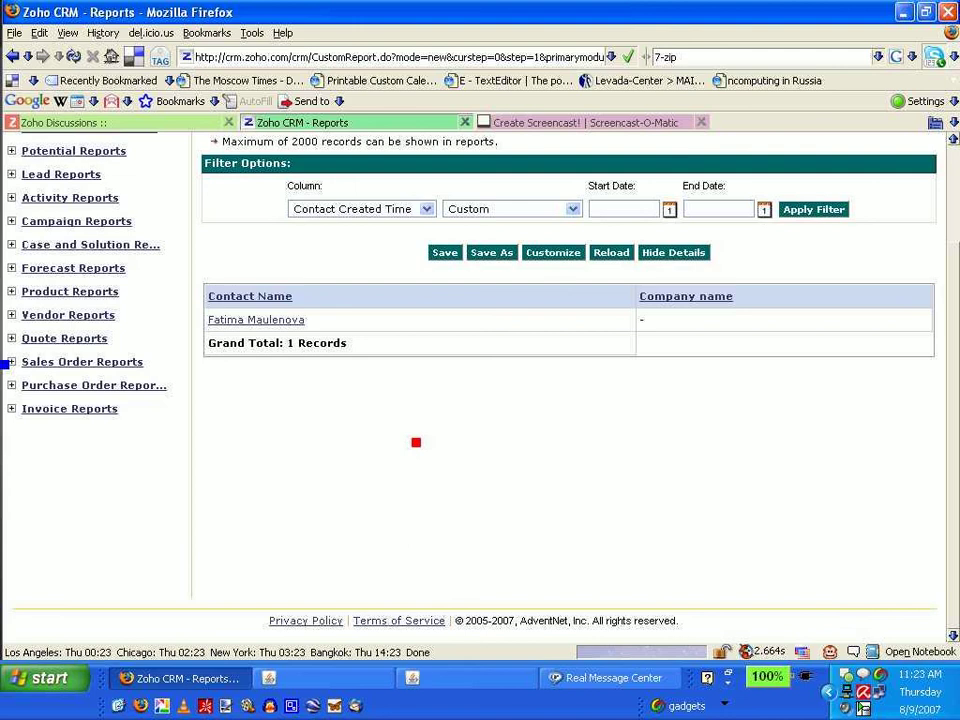
{"action": "scroll", "coordinate": [493, 442], "scroll_direction": "up", "scroll_amount": 1}
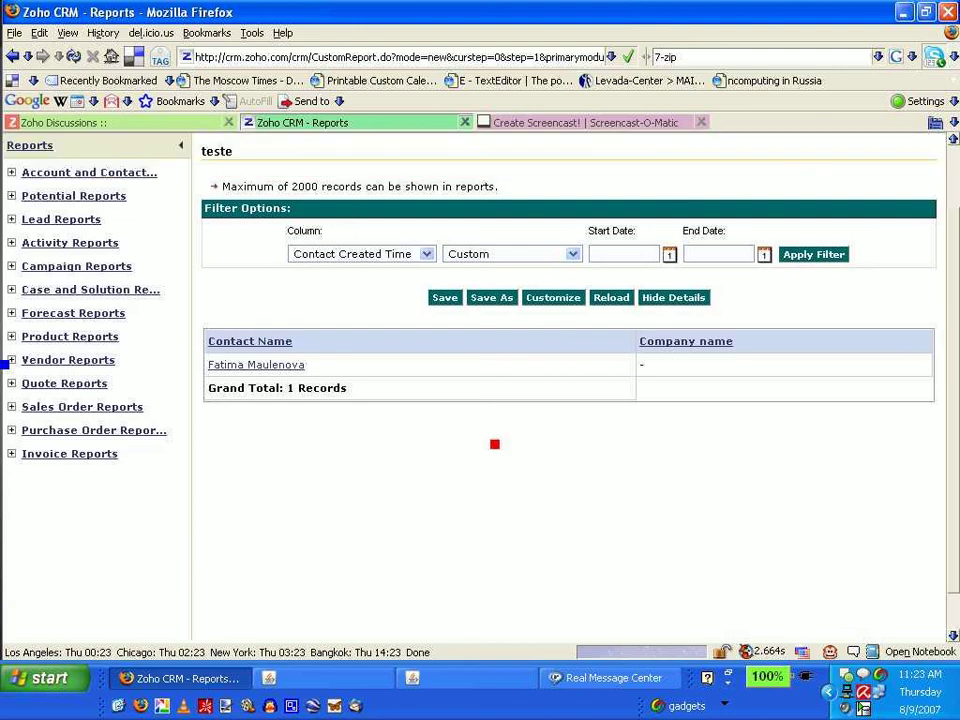
{"action": "left_click", "coordinate": [493, 298]}
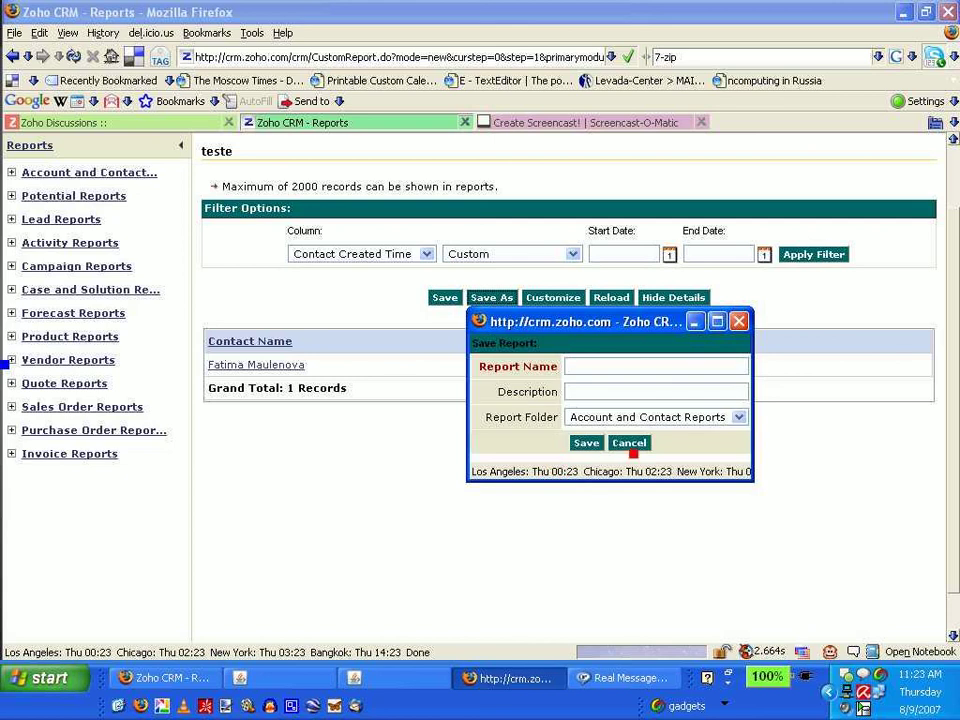
{"action": "left_click", "coordinate": [637, 370]}
{"action": "type", "text": "testtsets"}
{"action": "left_click", "coordinate": [588, 442]}
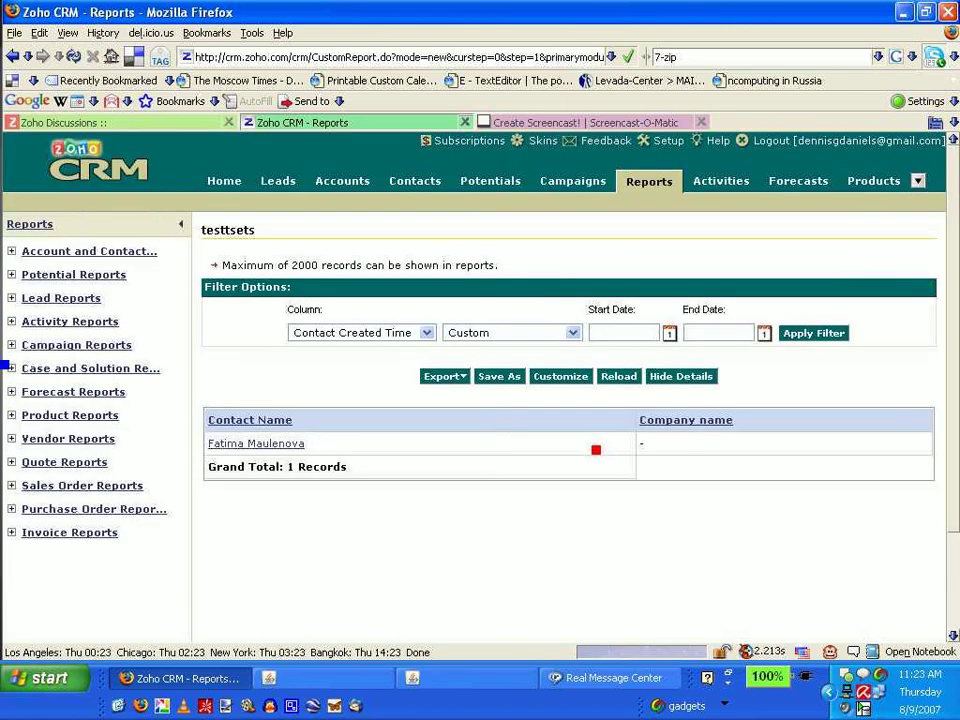
- Open the export format choices for the saved "testtsets" report
{"action": "left_click", "coordinate": [447, 378]}
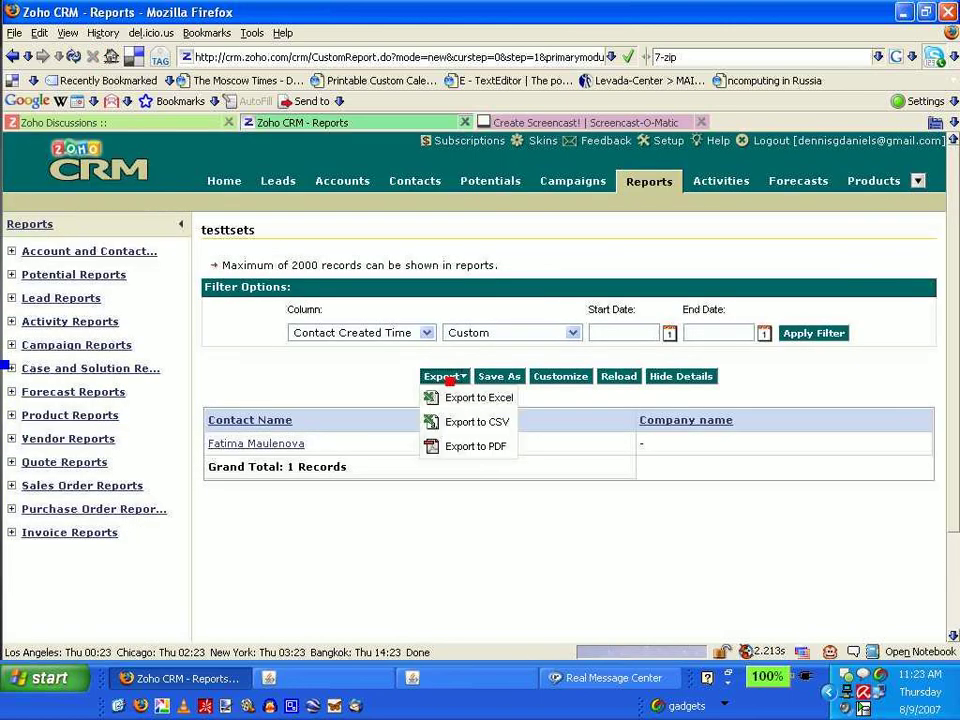